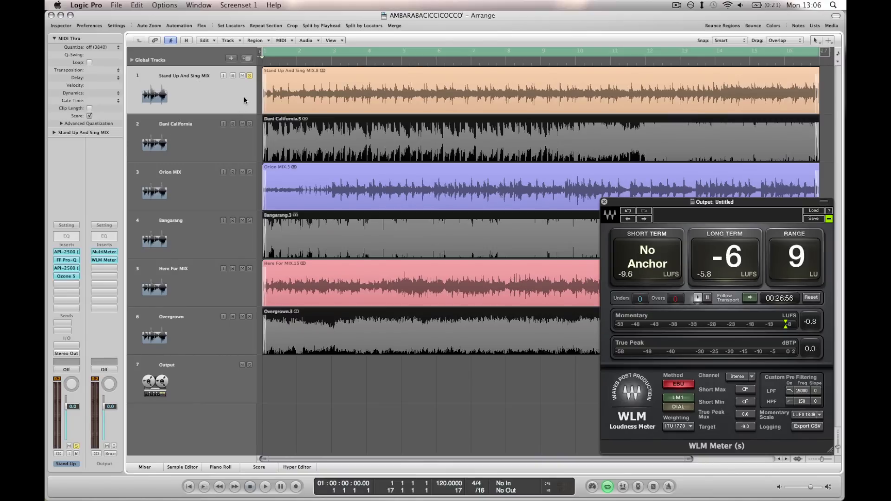
Play Stand Up And Sing MIX and compare it with the Dani California reference by switching the solo between the two tracks.
key(space)
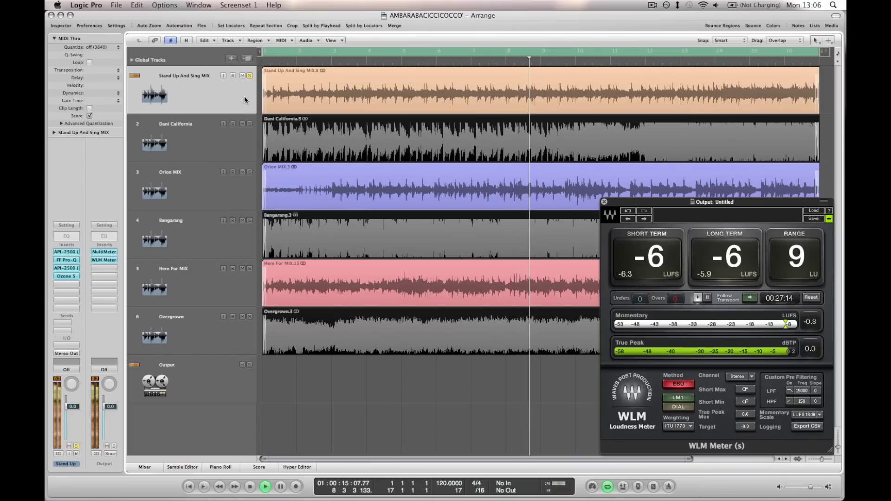
key(space)
click(250, 124)
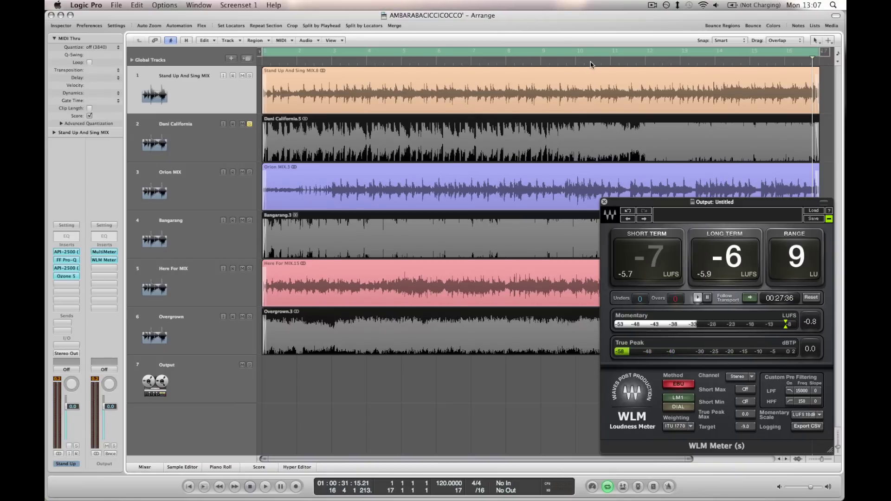
double_click(565, 64)
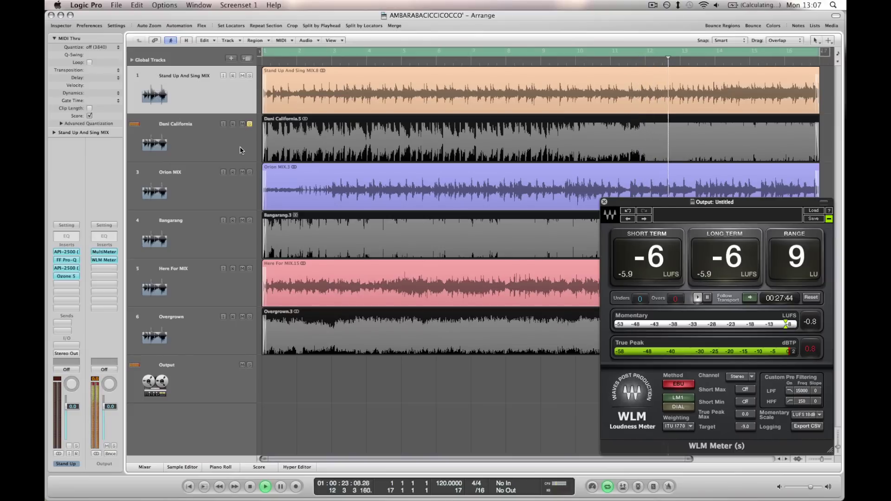
click(250, 76)
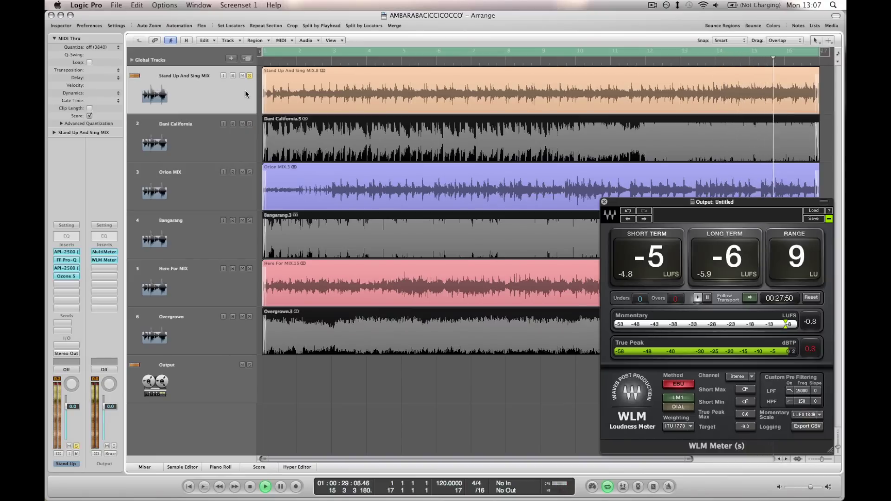
Compare Orion MIX with the Bangarang reference by soloing each track in turn during playback.
click(253, 177)
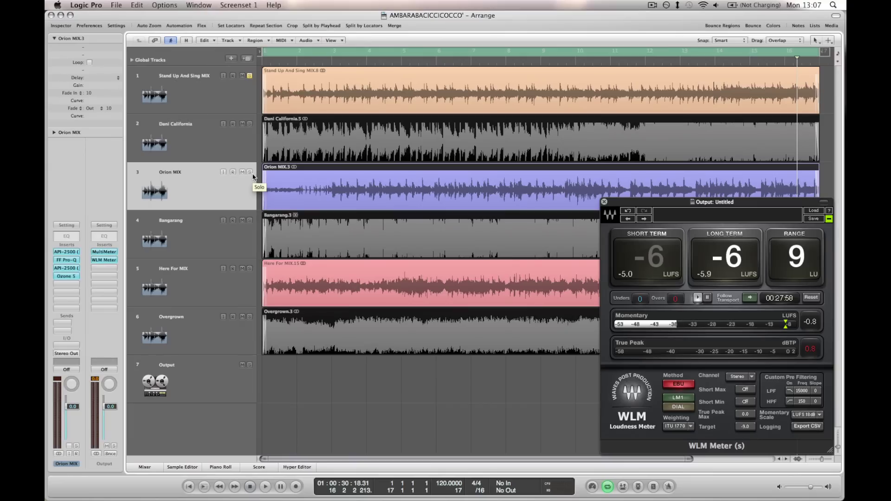
click(250, 172)
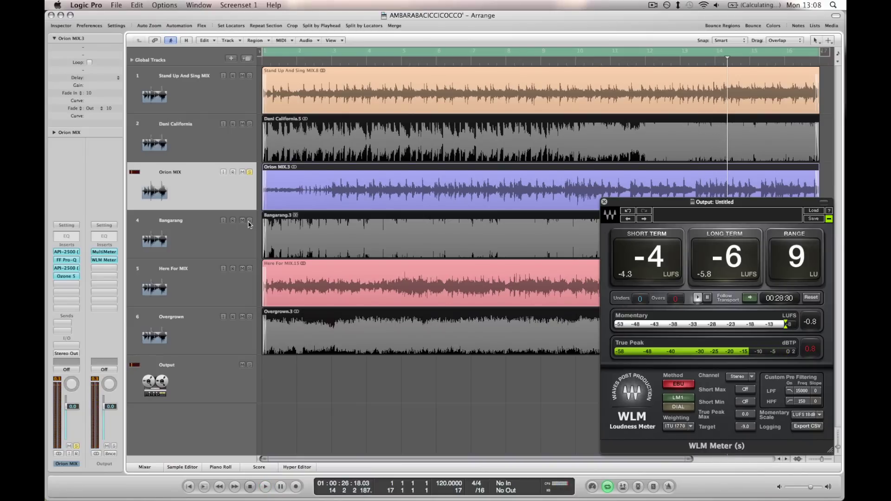
click(230, 252)
click(325, 425)
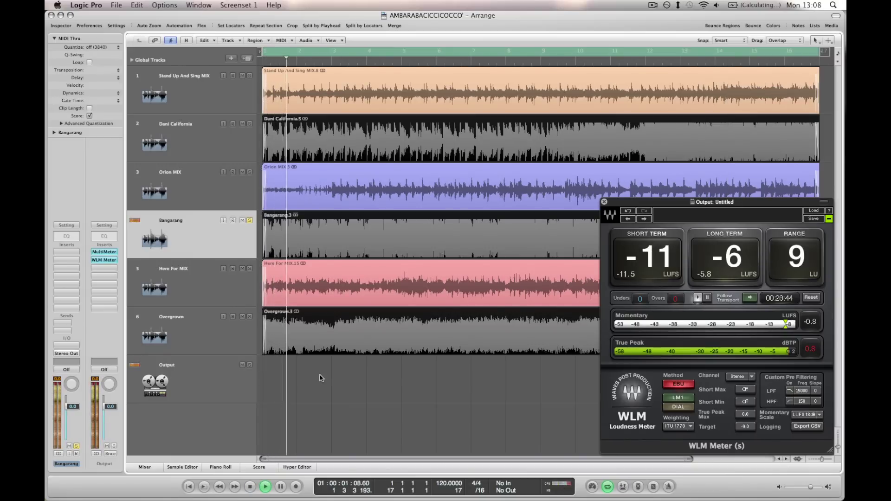
click(250, 172)
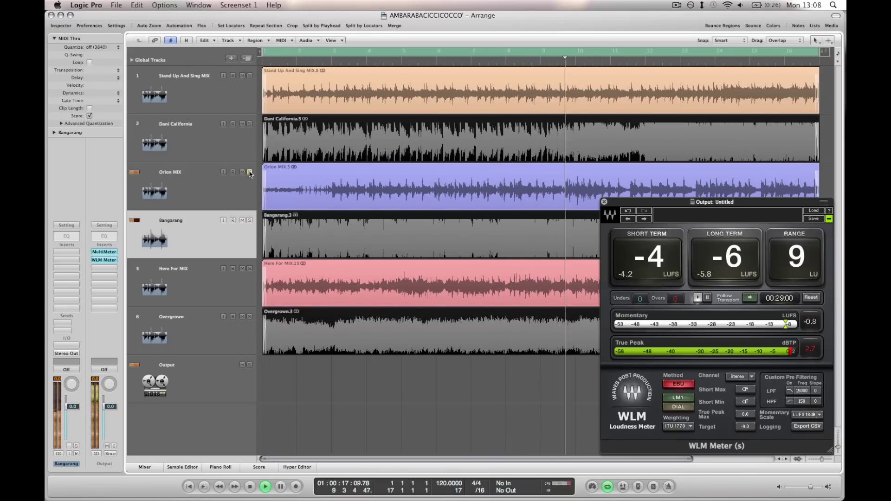
click(250, 221)
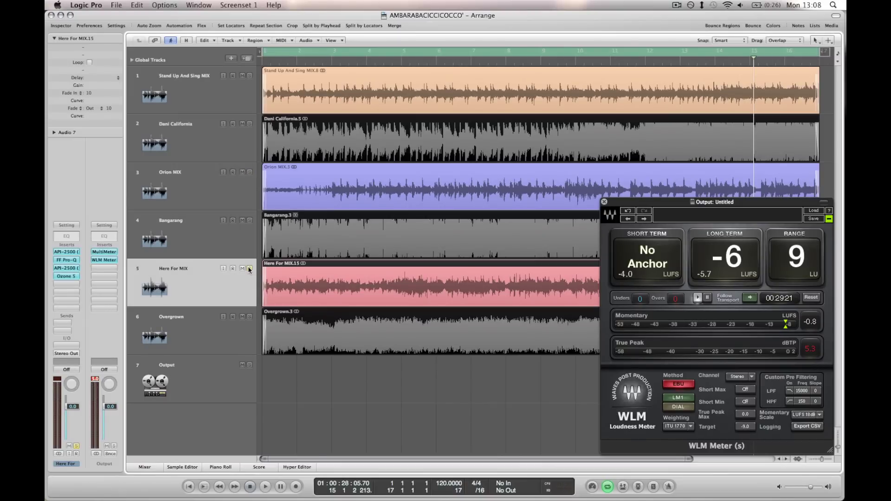
Compare Here For MIX with the Overgrown reference by alternating the solo between the two tracks during playback.
click(250, 269)
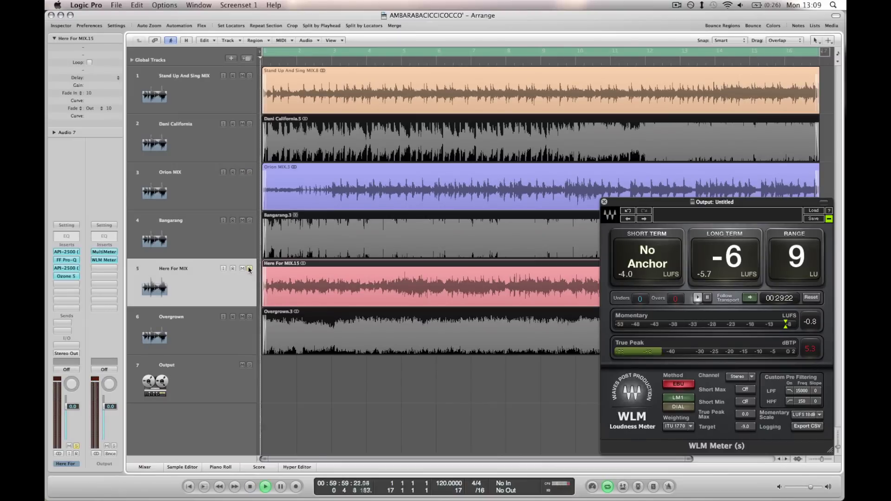
click(318, 389)
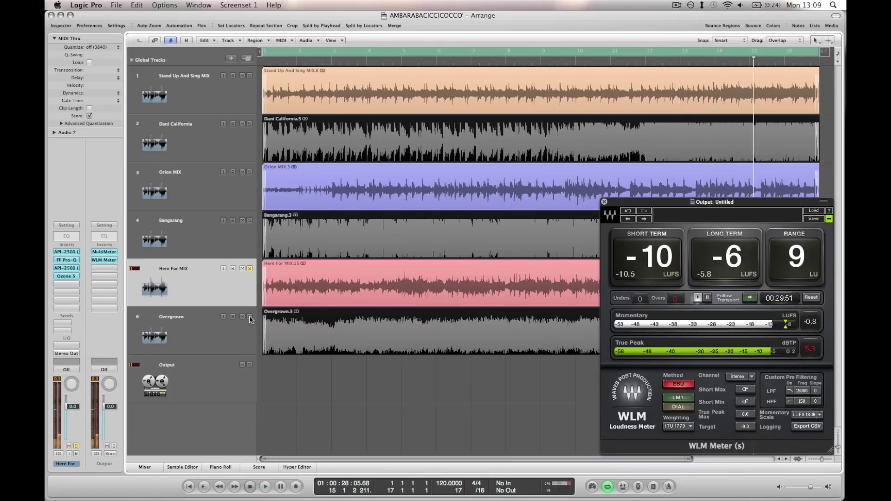
click(237, 329)
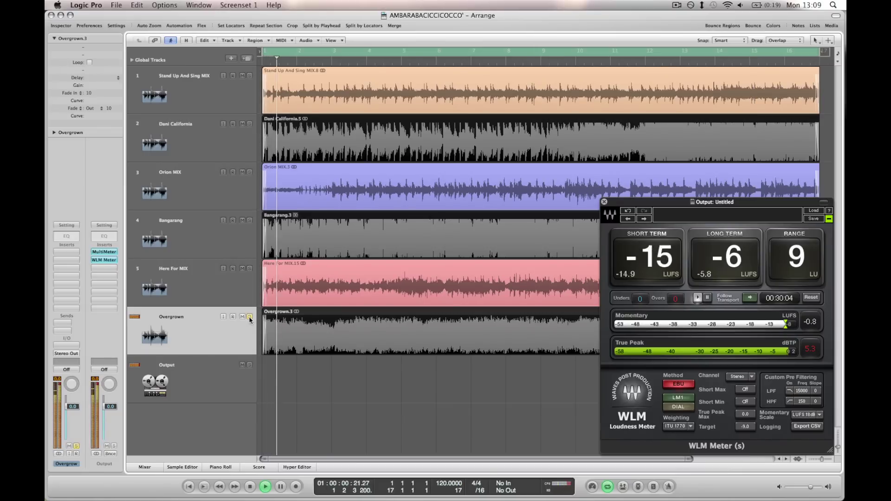
click(250, 269)
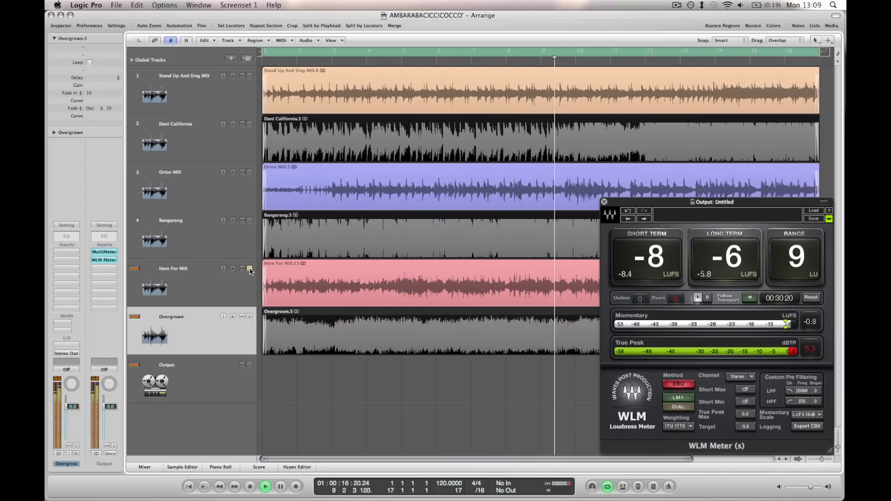
click(250, 316)
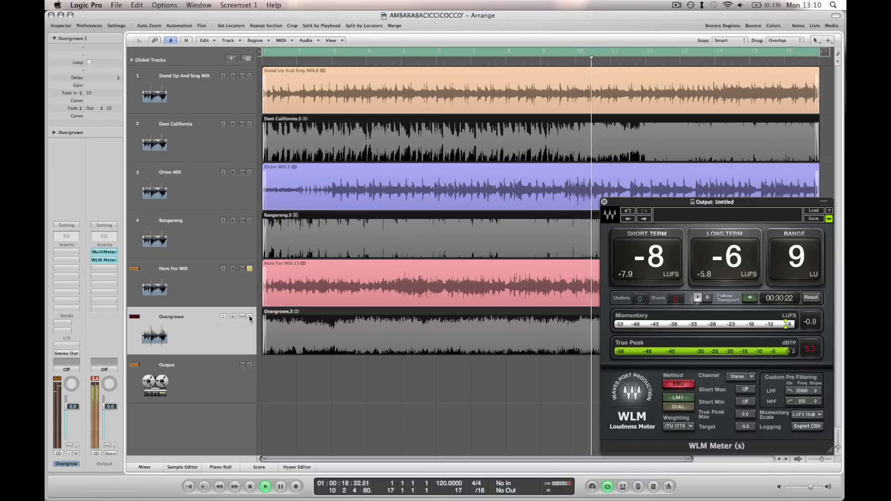
click(250, 317)
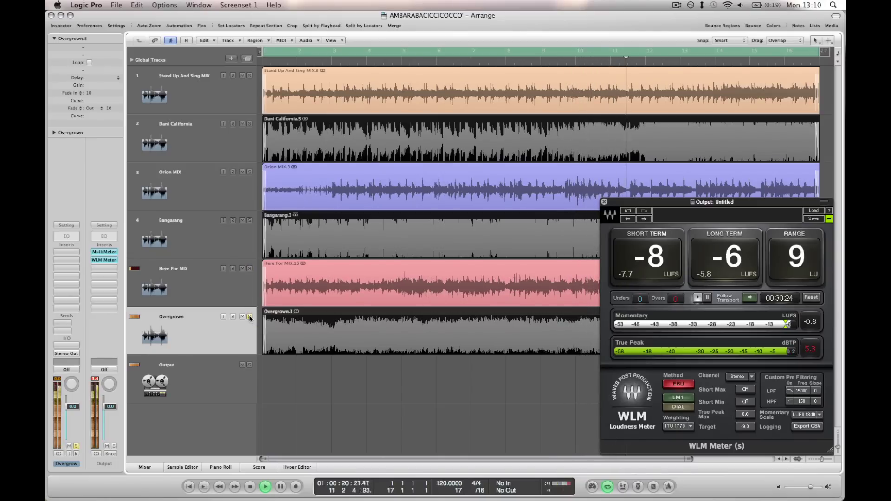
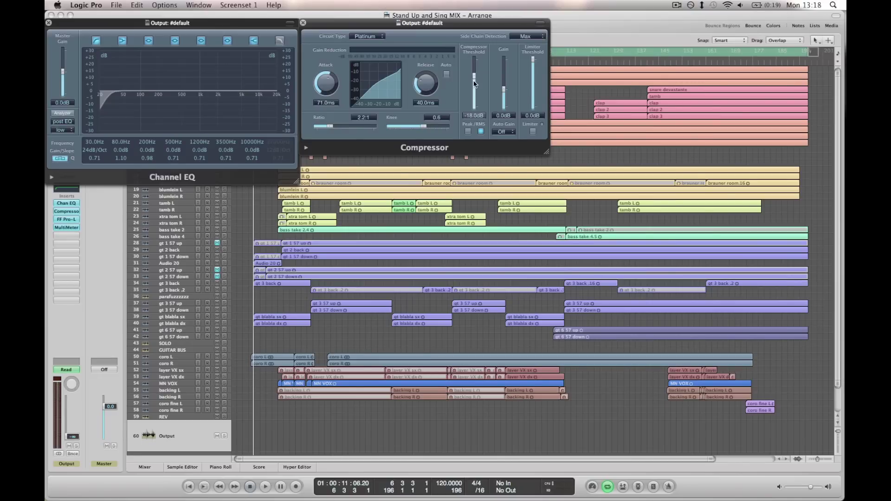
Open FF Pro-L and MultiMeter on the output channel and set the Compressor threshold to -19.0 dB while the mix plays.
click(71, 220)
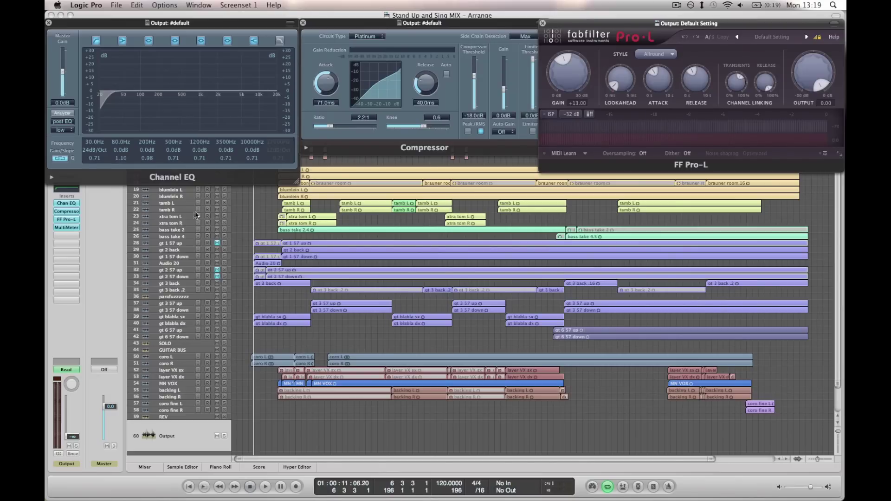
click(67, 227)
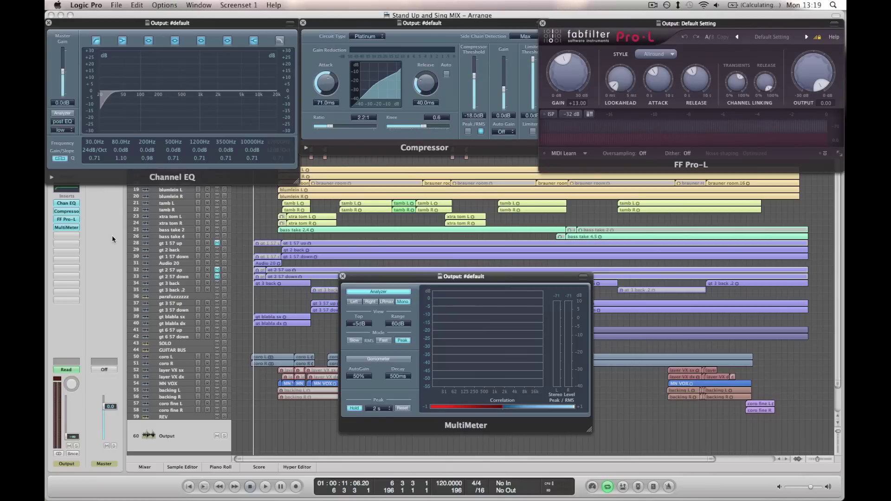
key(space)
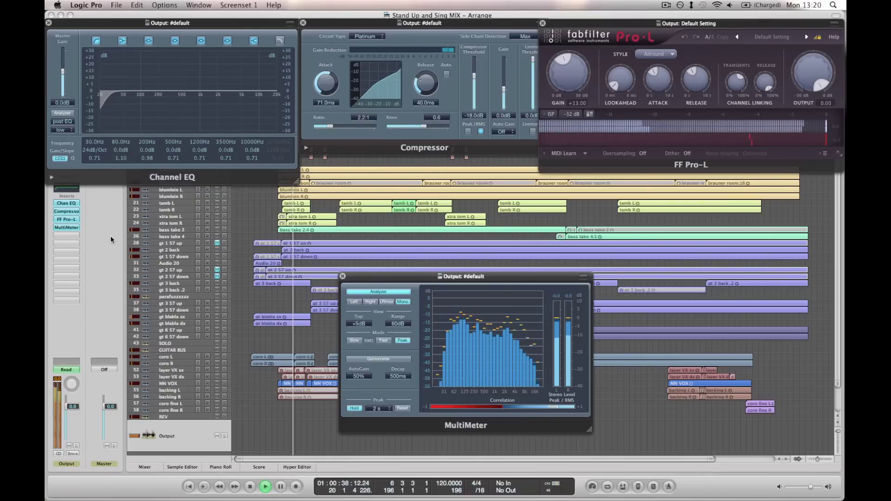
drag(475, 86, 477, 88)
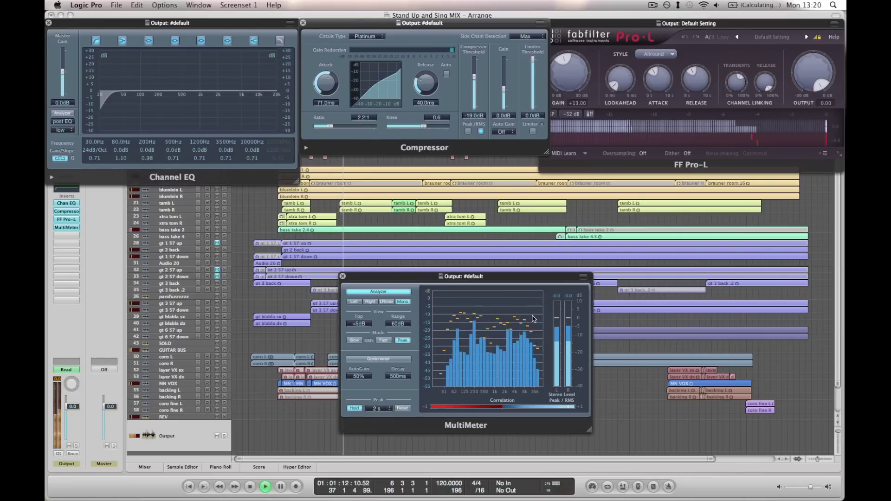
key(space)
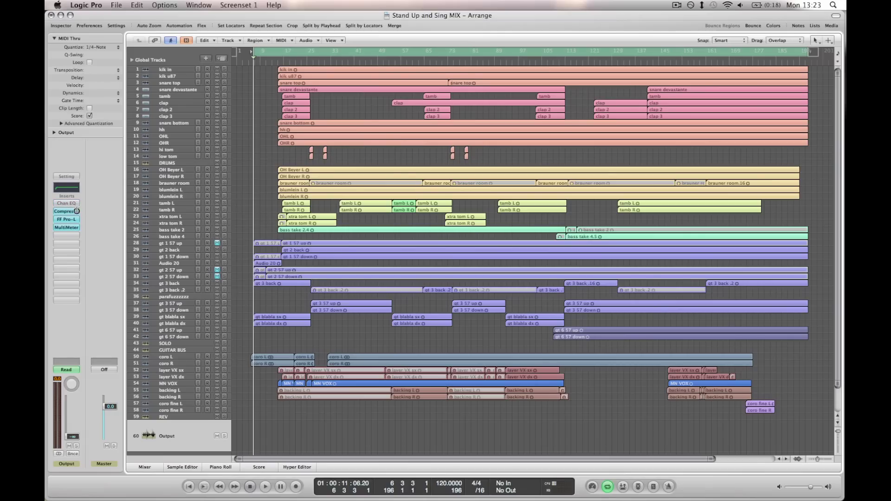
Bypass the Compressor, FF Pro-L and MultiMeter inserts on the output channel.
alt+click(77, 212)
alt+click(76, 220)
alt+click(75, 228)
Bounce the mix output to the Desktop with the sample rate set to 44100.
click(756, 27)
click(322, 159)
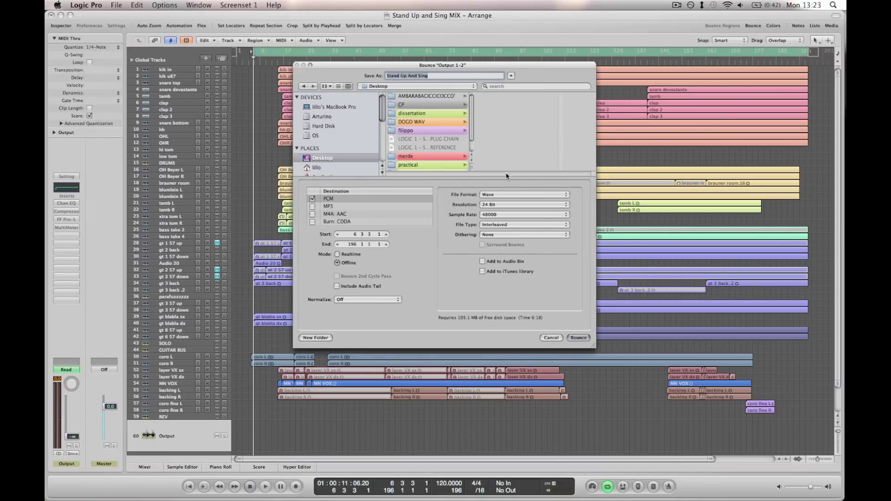
click(492, 212)
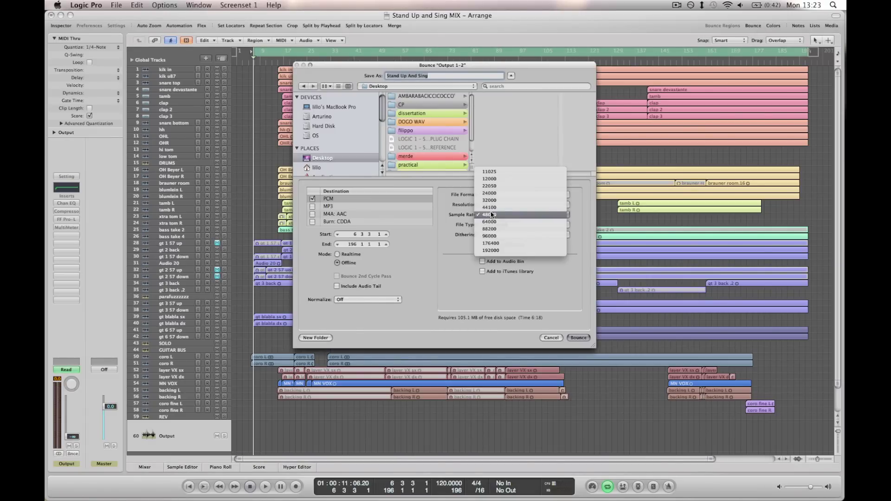
click(489, 207)
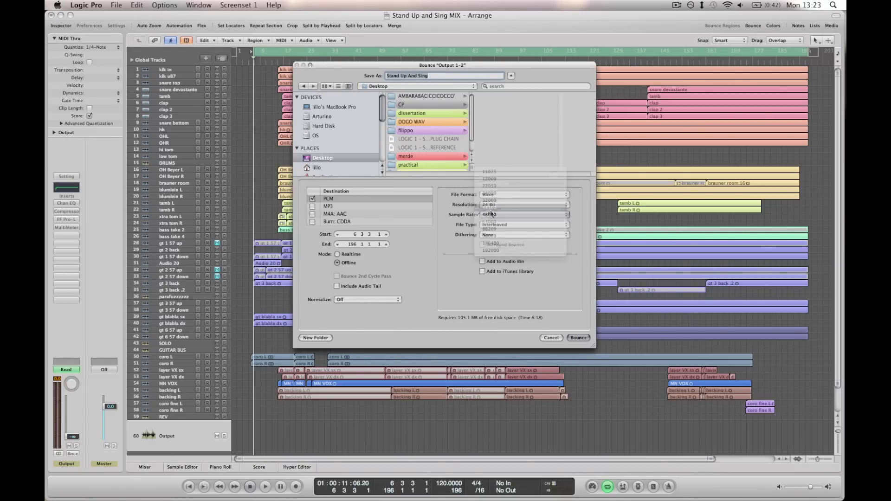
click(432, 76)
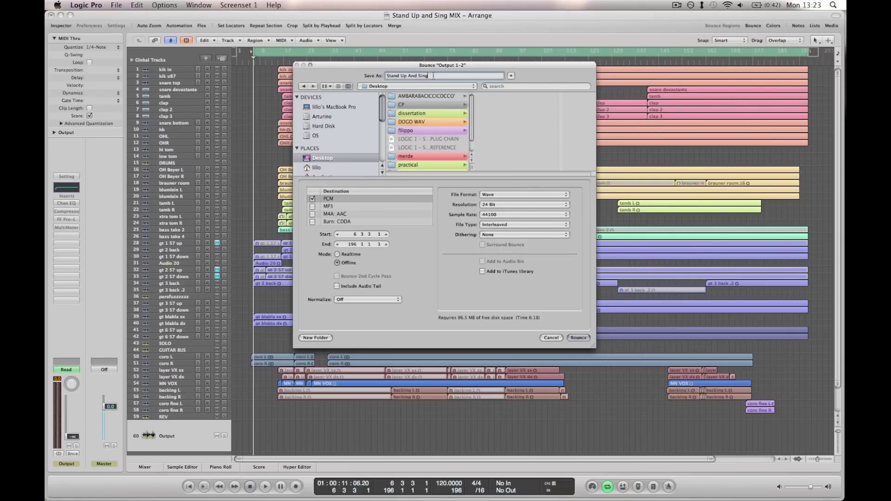
key(Return)
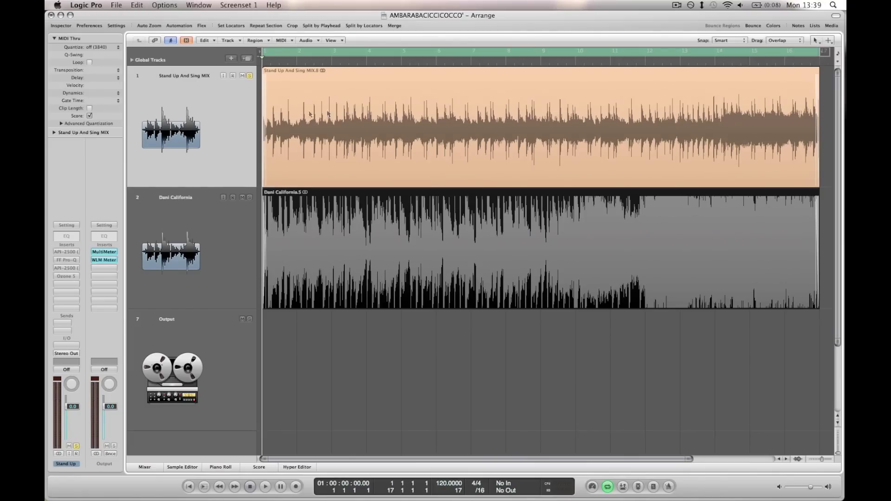
Compare the waveforms of the Stand Up And Sing MIX and Dani California regions, selecting each in turn.
click(380, 82)
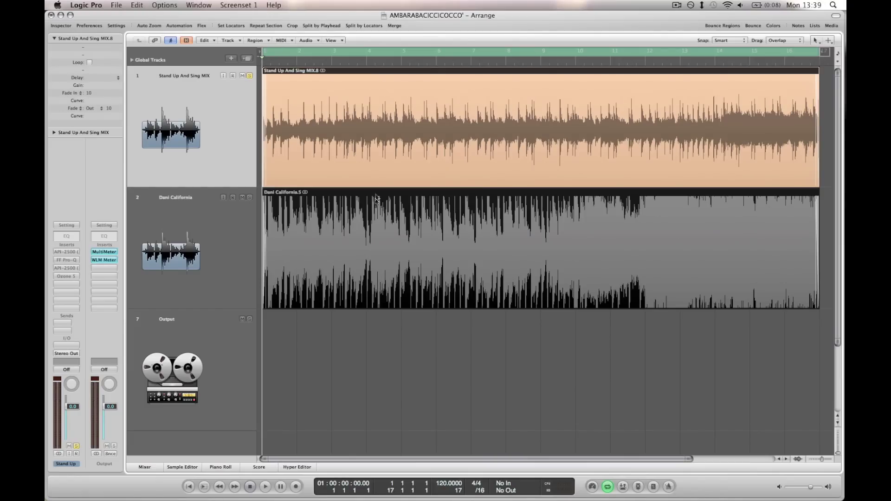
click(374, 214)
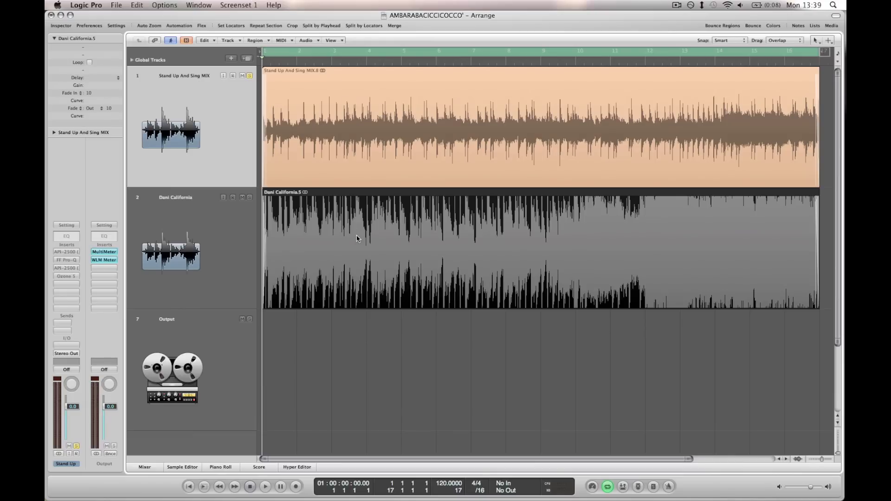
click(342, 134)
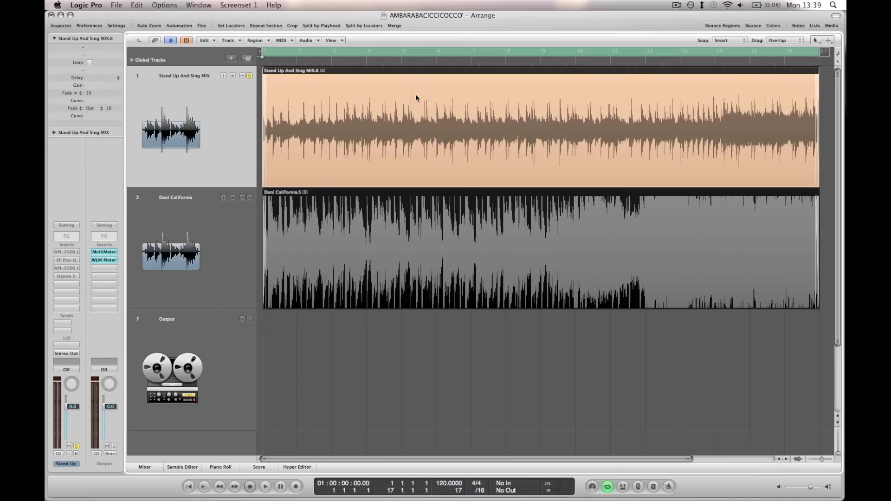
View the MultiMeter and WLM Meter plug-ins on the Output channel, close both and clear the region selection.
click(100, 253)
click(314, 41)
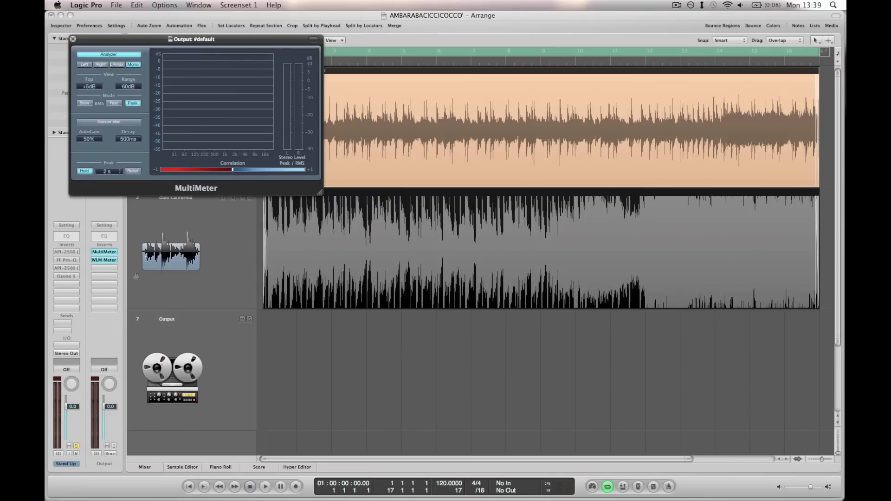
click(97, 260)
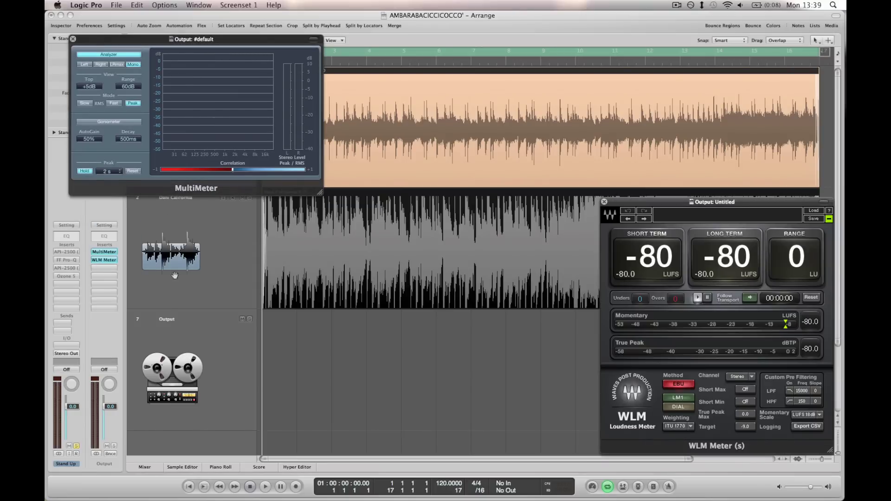
drag(686, 200, 682, 201)
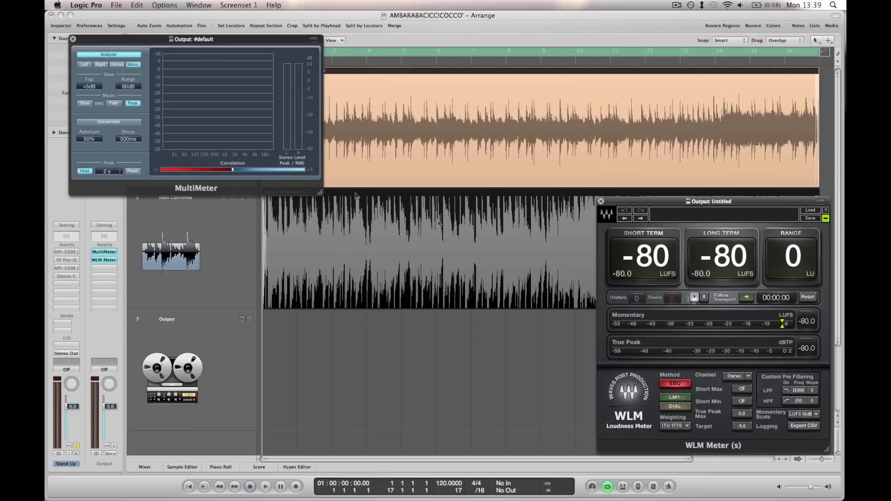
click(110, 258)
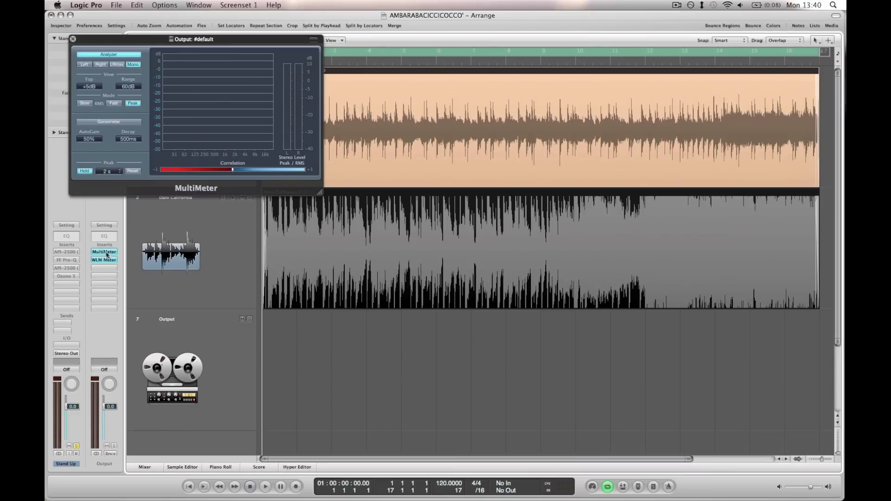
click(107, 252)
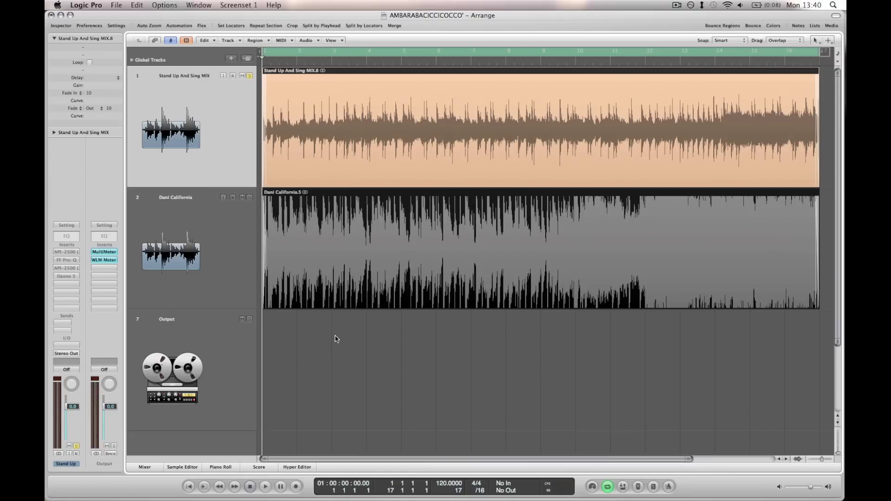
click(323, 355)
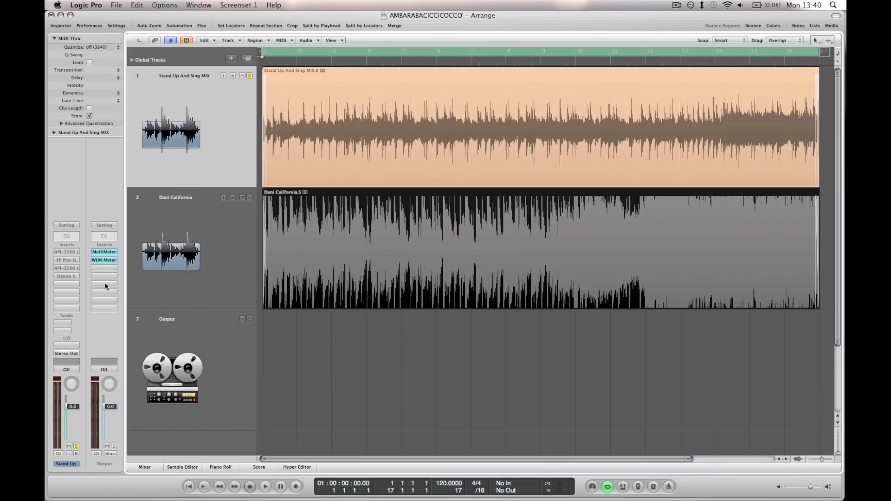
Enable both API-2500 compressors on the Stand Up And Sing MIX channel and arrange their open windows apart from each other.
click(67, 252)
click(66, 253)
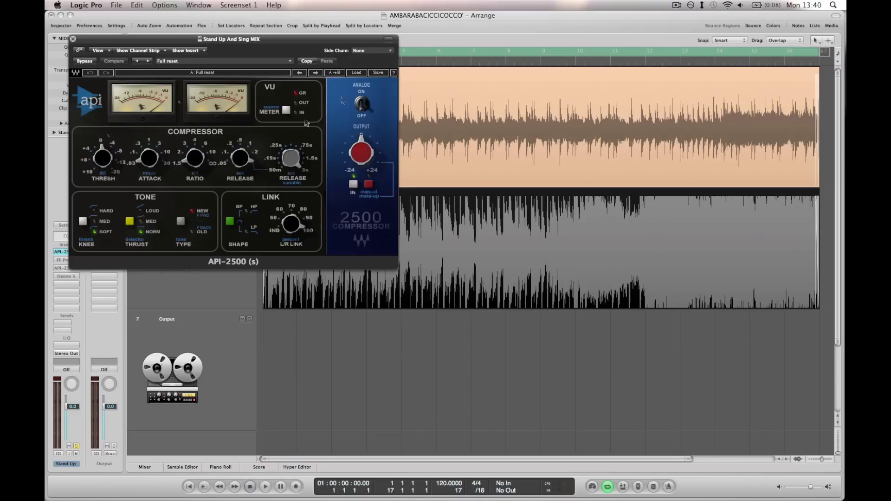
drag(362, 40, 476, 79)
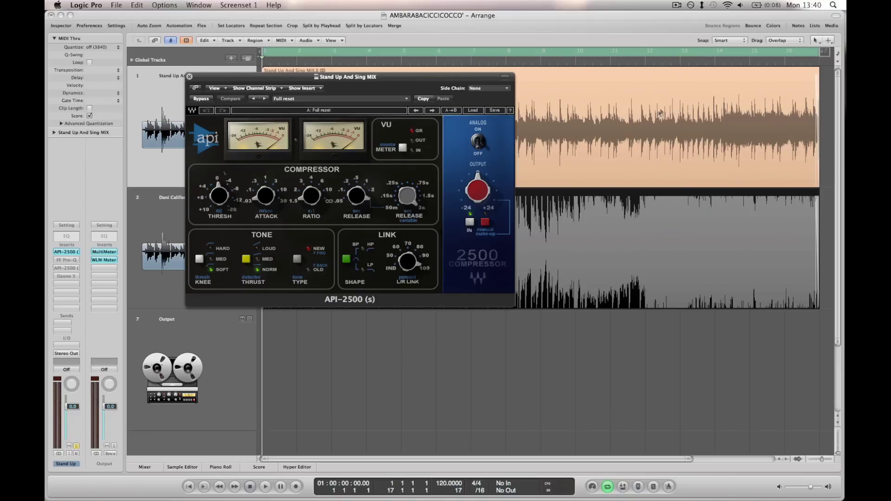
click(65, 268)
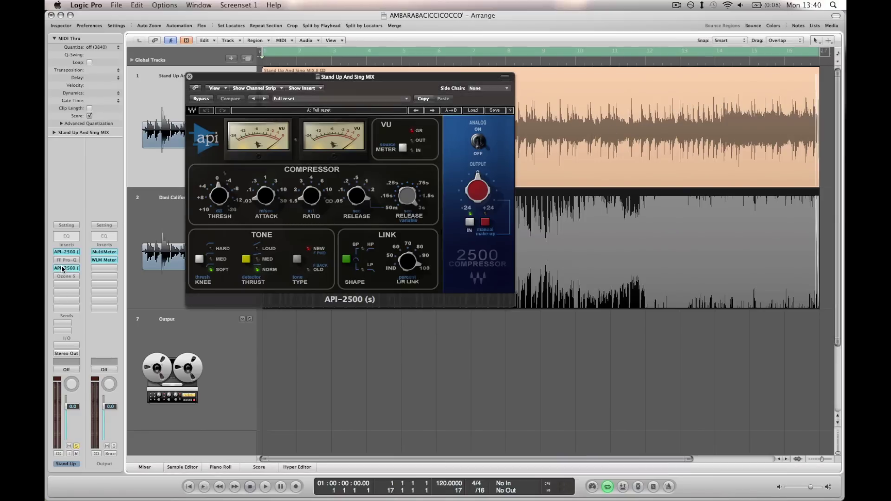
drag(222, 43, 598, 209)
drag(422, 82, 351, 44)
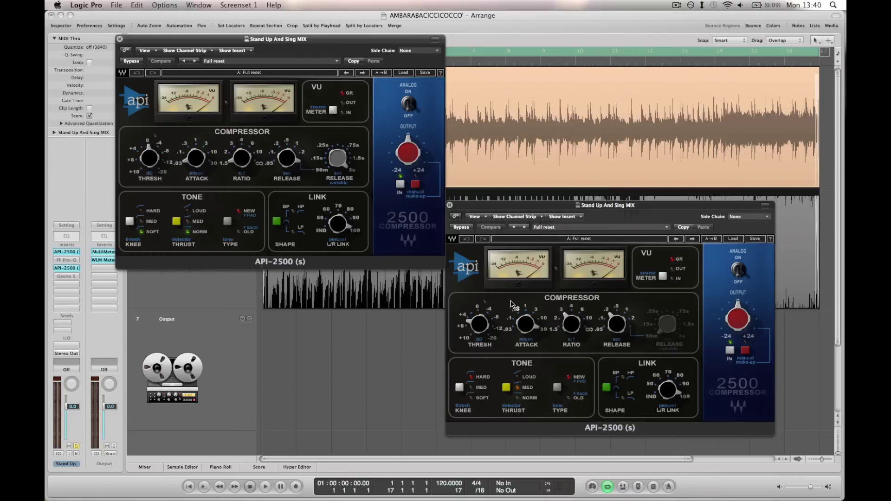
Play the mix and examine the threshold, attack, ratio, release and thrust settings of both API-2500 compressors.
mouse_move(515, 305)
mouse_move(195, 158)
mouse_move(243, 162)
click(177, 221)
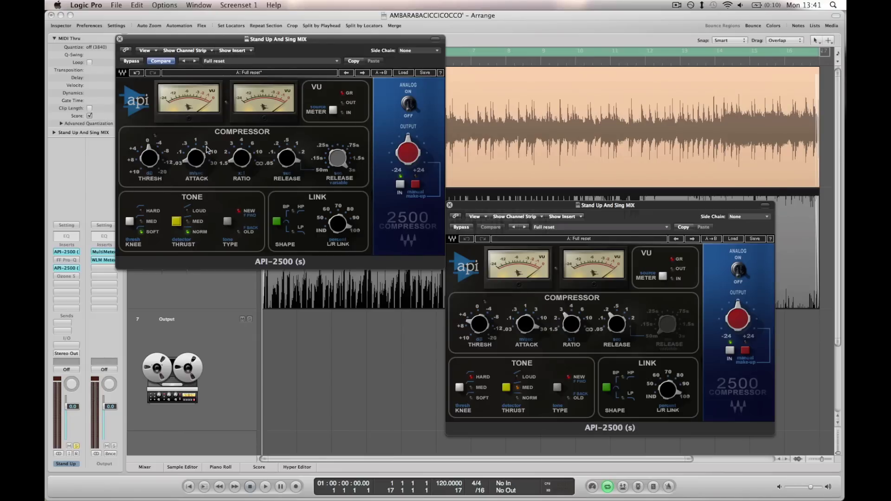
click(150, 158)
key(space)
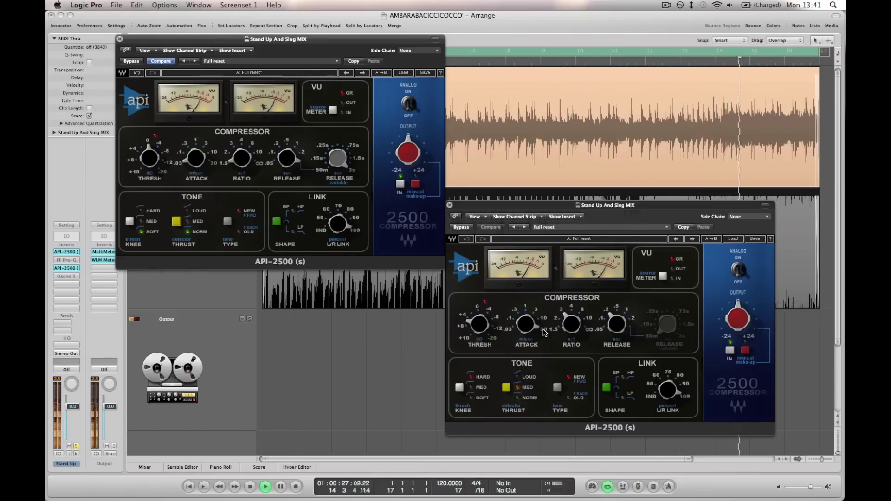
mouse_move(570, 319)
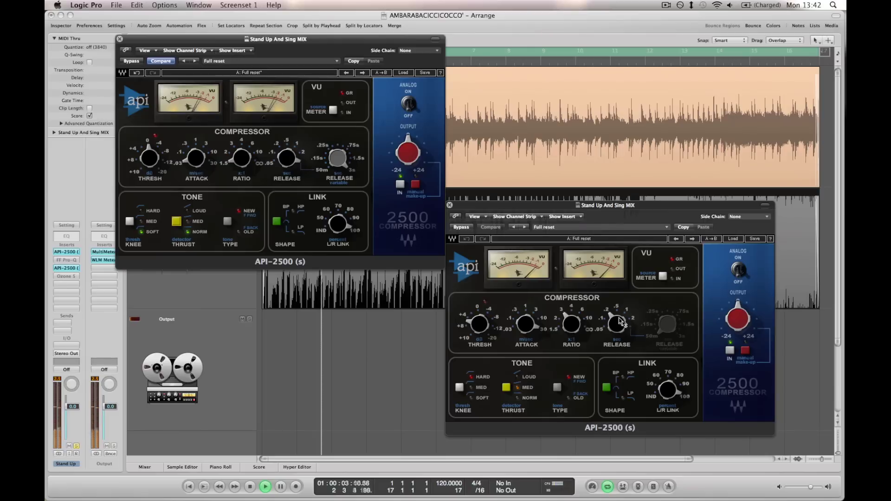
mouse_move(616, 326)
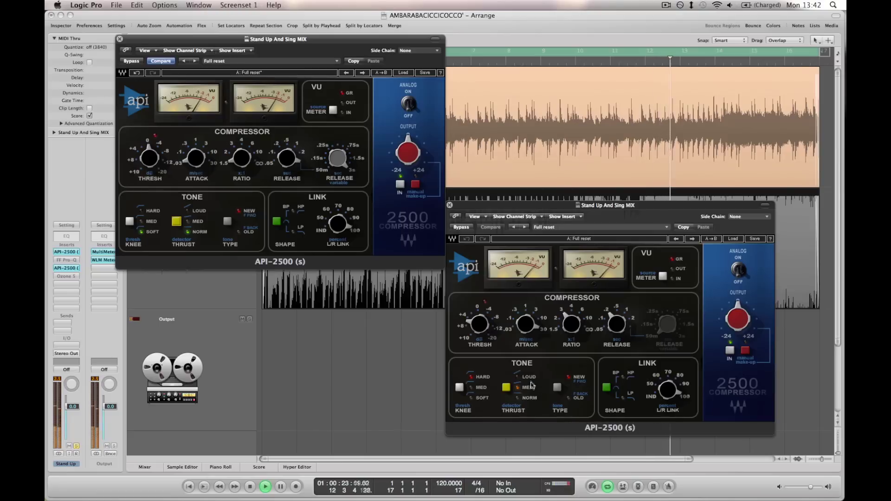
mouse_move(482, 322)
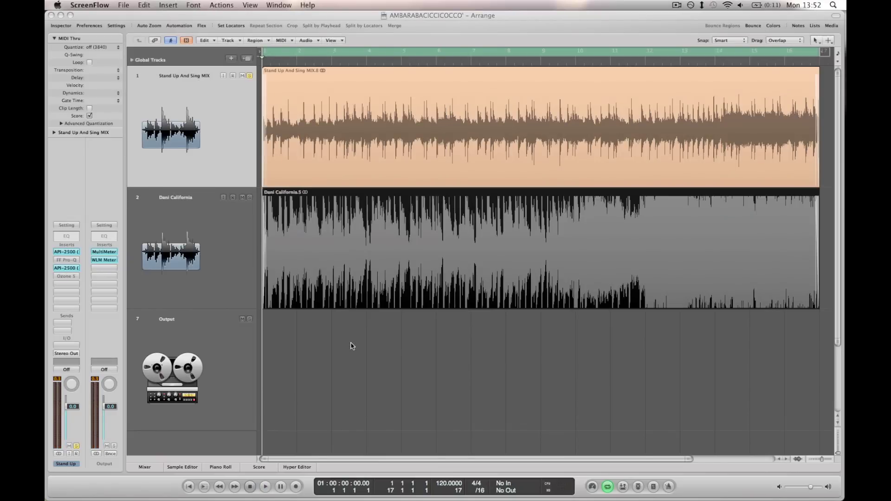
Enable FF Pro-Q on the mix channel with Linear Phase - Maximum Latency processing and Mid/Side channel mode.
click(74, 261)
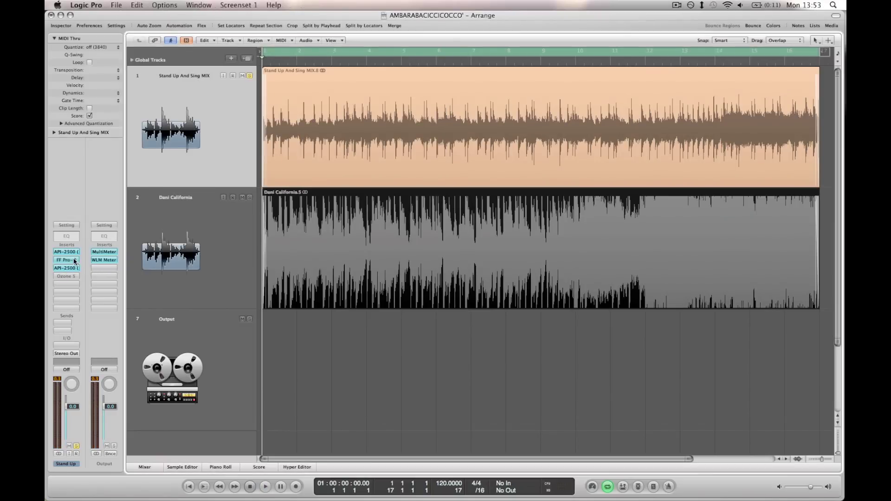
click(75, 261)
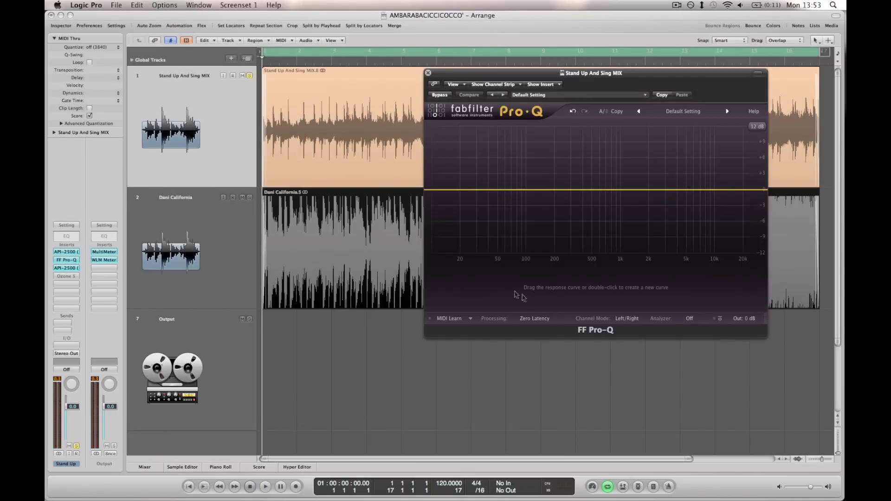
click(550, 319)
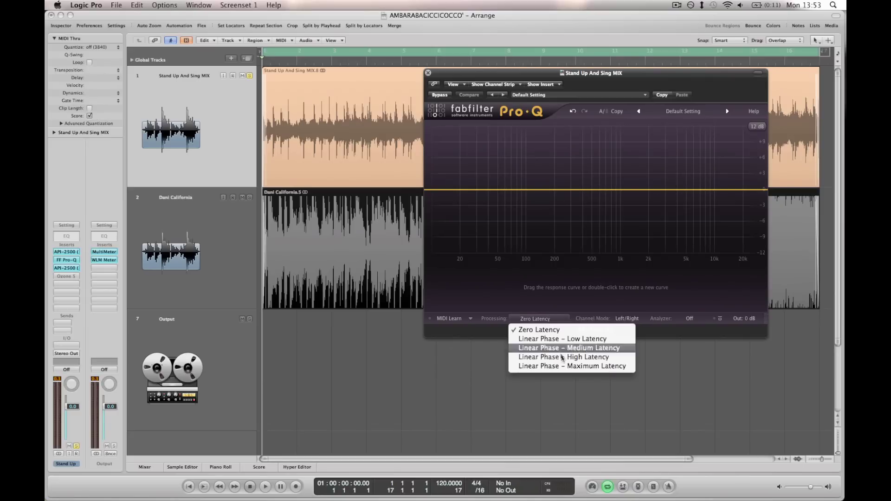
click(564, 369)
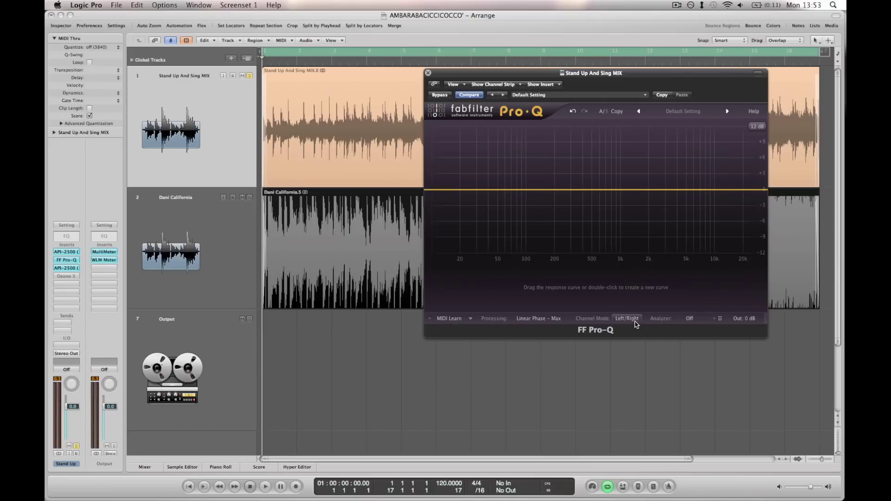
mouse_move(636, 324)
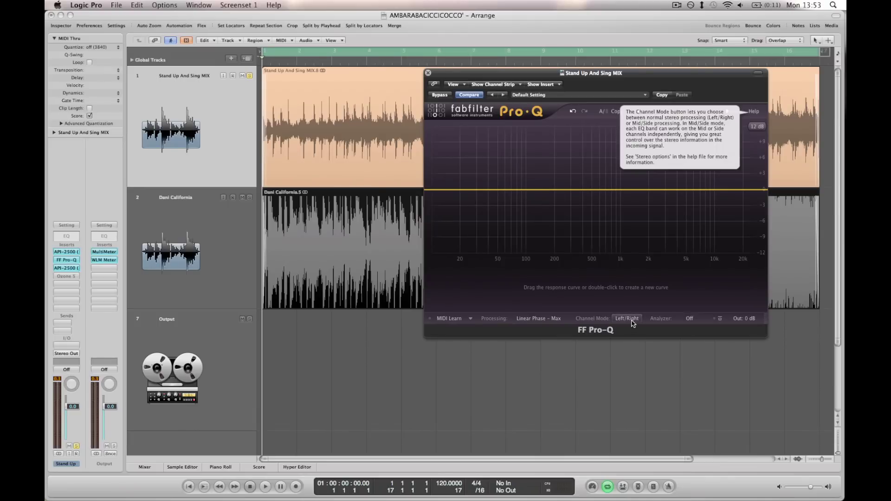
click(635, 339)
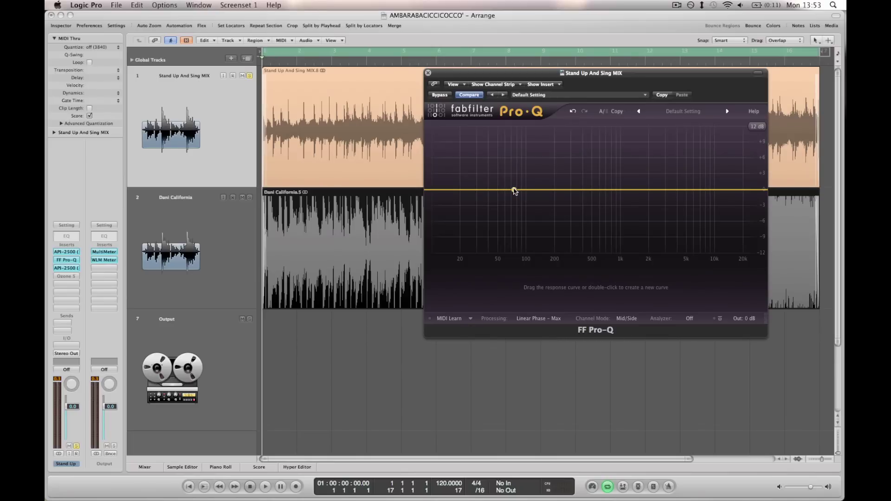
Add a low cut below 50 Hz and a second, side-only low cut at about 202 Hz in the Pro-Q.
drag(454, 191, 478, 189)
click(532, 188)
click(507, 286)
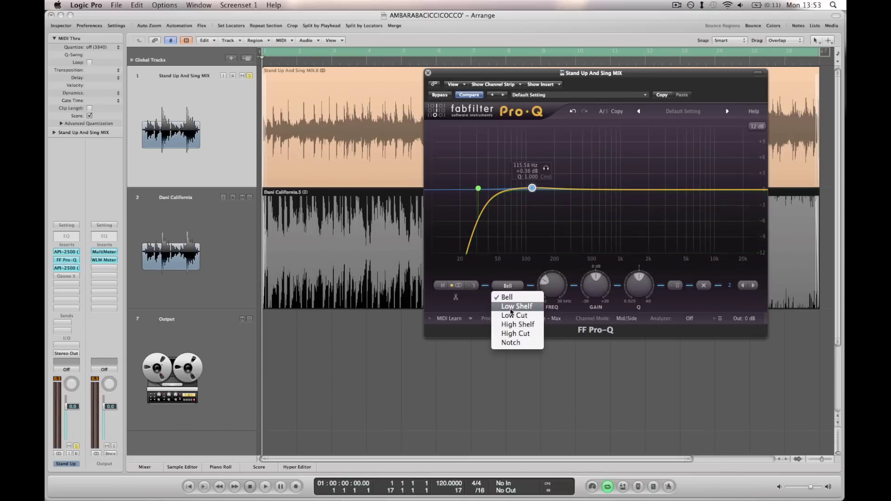
click(513, 315)
drag(535, 192, 559, 193)
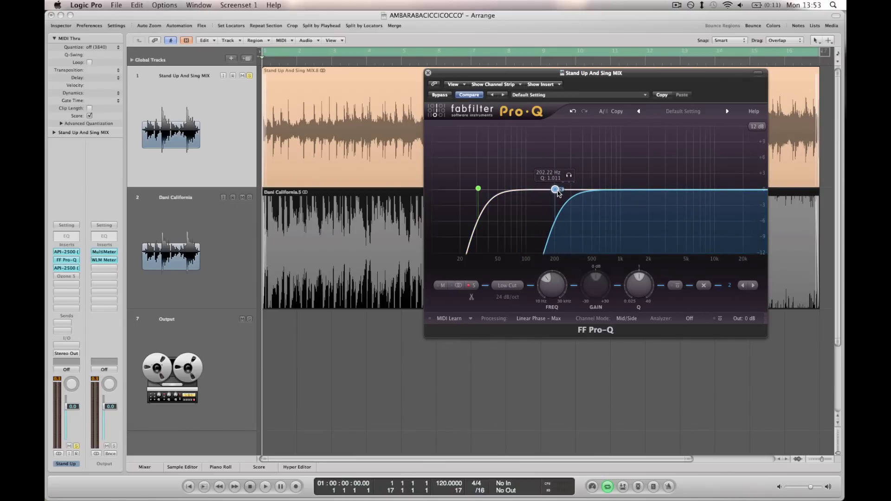
drag(557, 192, 558, 192)
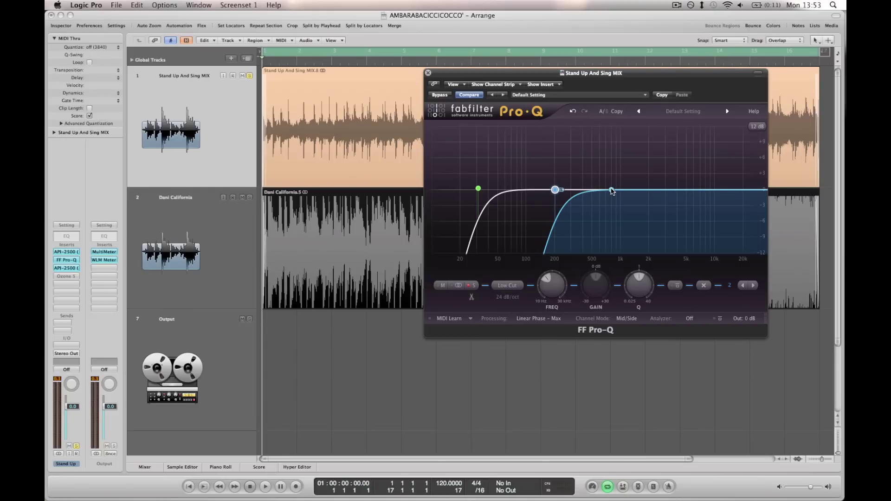
click(70, 261)
Enable Ozone 5 on the mix channel and set its Maximizer to IRC III, Clipping character at 0.0 and threshold -9.6.
alt+click(68, 277)
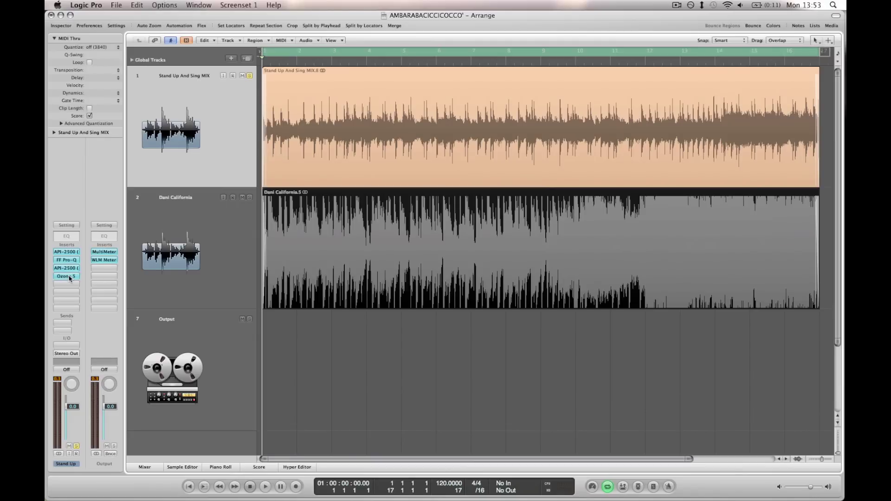
click(68, 277)
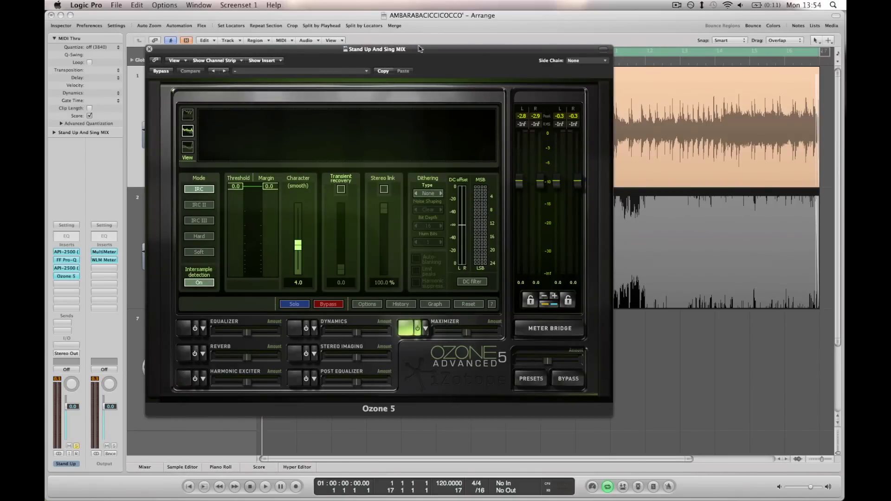
drag(420, 48, 618, 22)
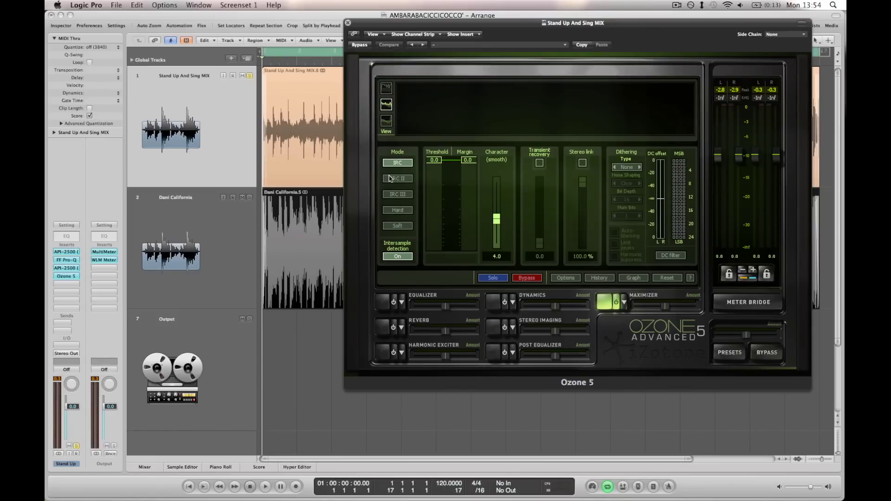
click(398, 194)
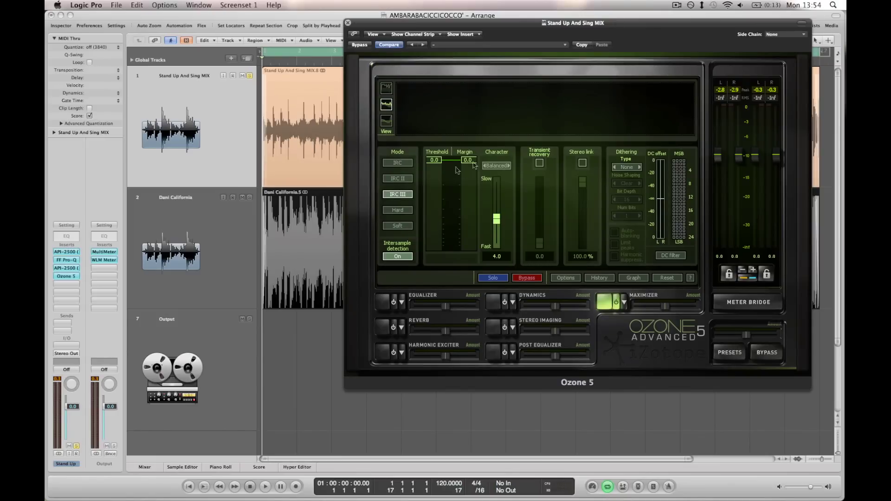
click(497, 167)
drag(497, 211, 501, 379)
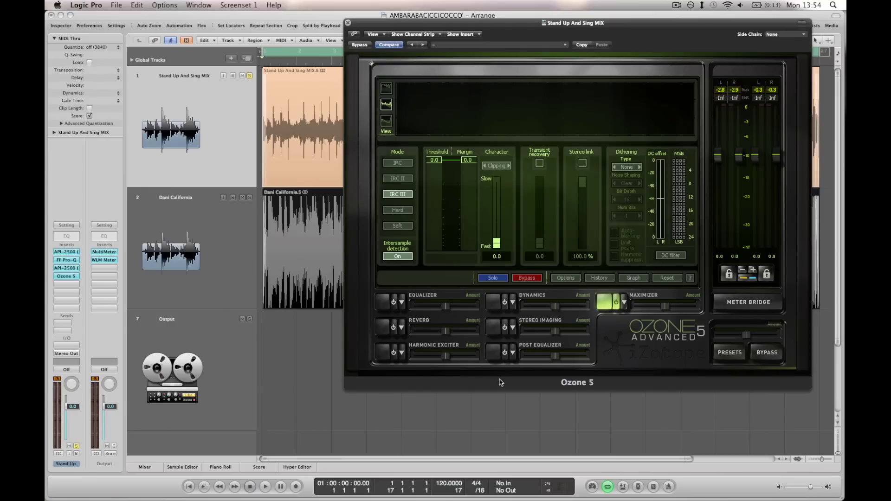
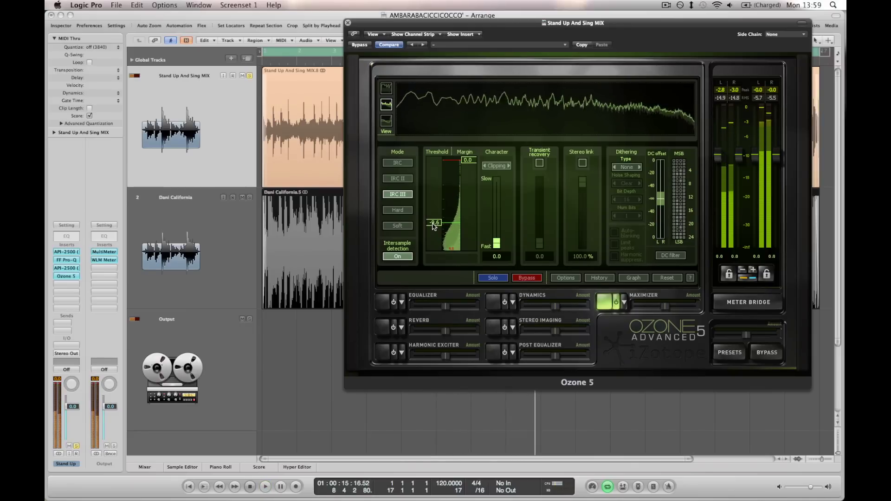
click(296, 403)
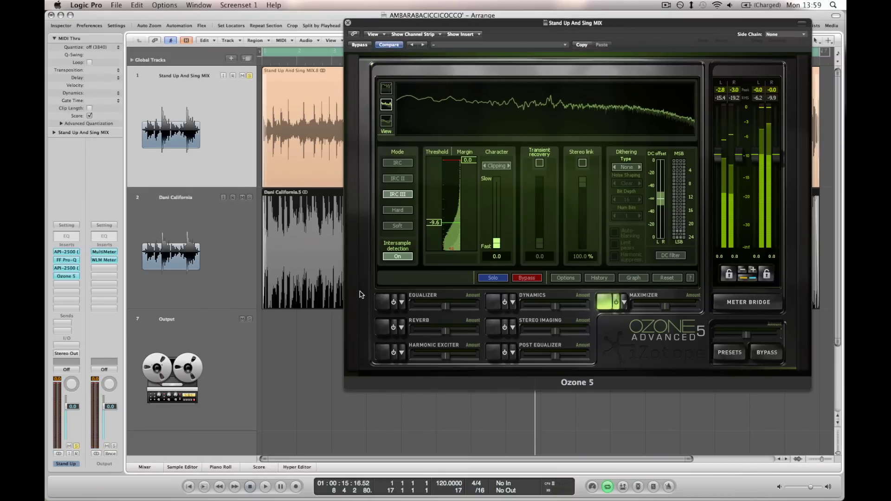
click(347, 23)
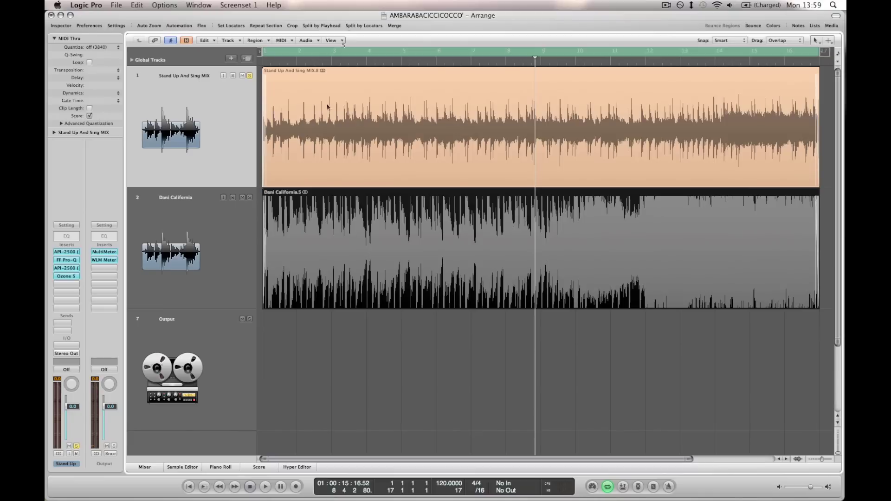
Solo the Dani California track and measure its loudness with a freshly reset WLM Meter on the Output channel.
click(249, 197)
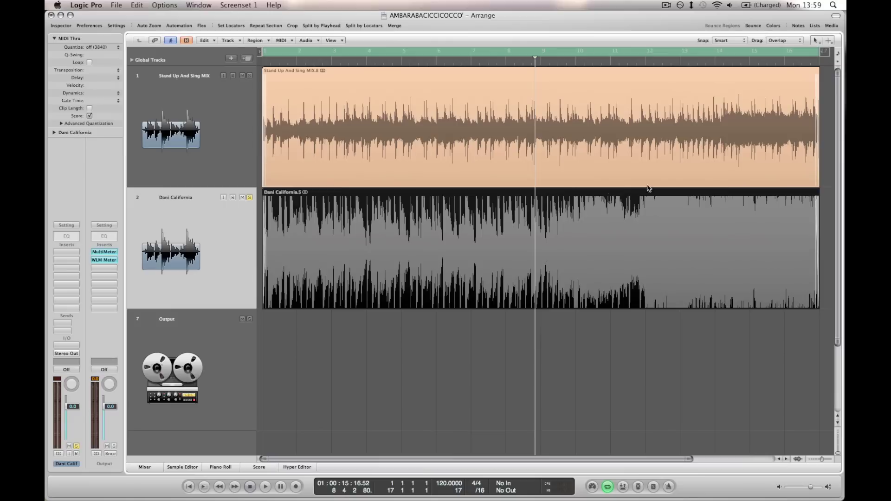
click(111, 261)
drag(350, 267, 638, 231)
click(703, 324)
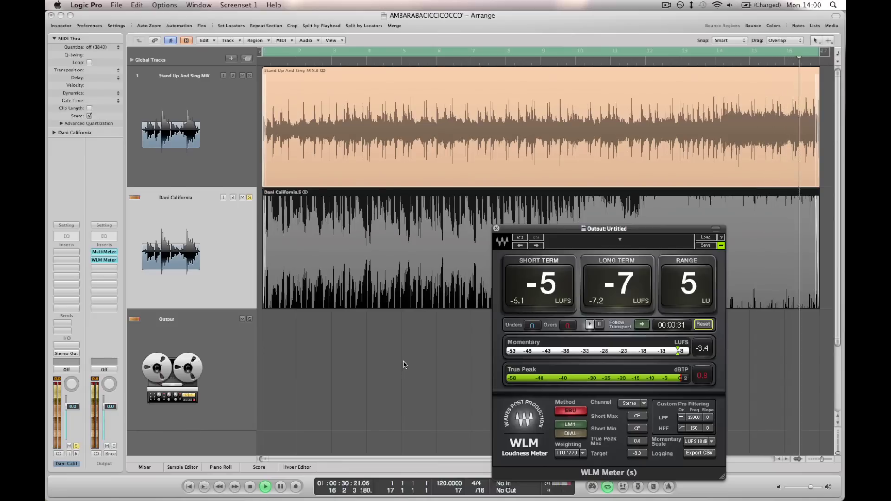
key(space)
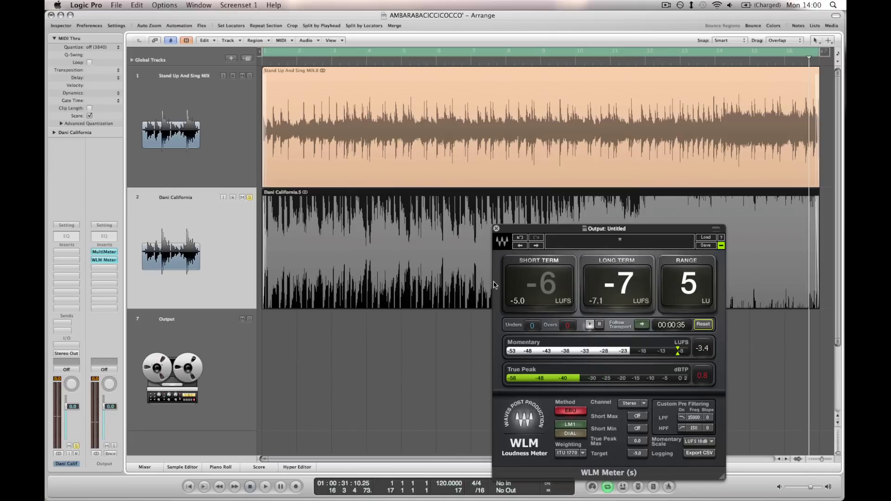
Solo the Stand Up And Sing MIX track and play it to measure the processed mix's loudness in the WLM Meter.
drag(522, 227, 557, 219)
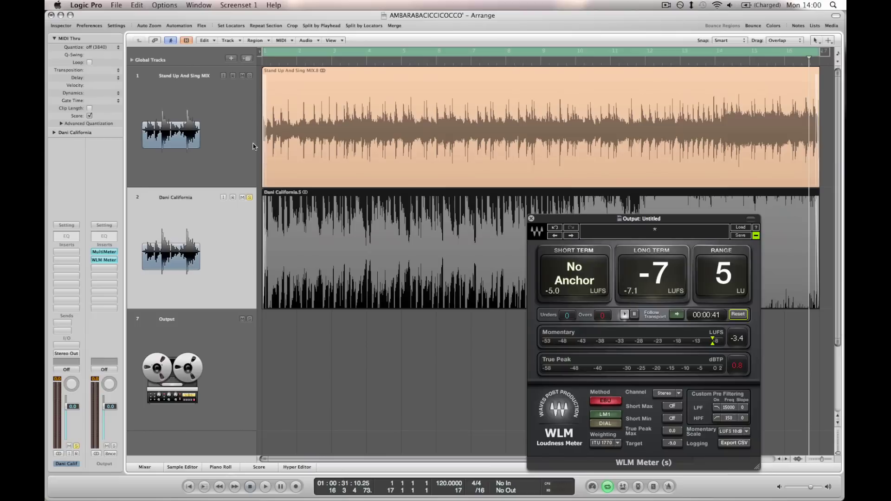
click(241, 97)
key(space)
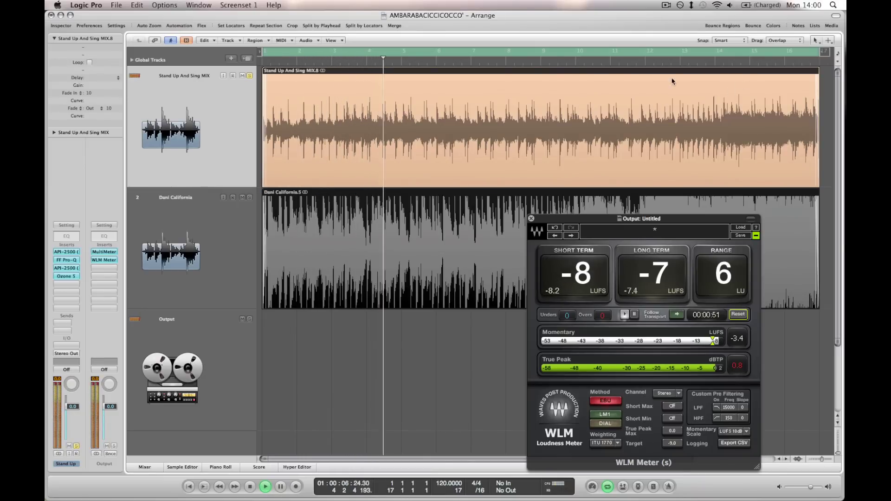
click(449, 340)
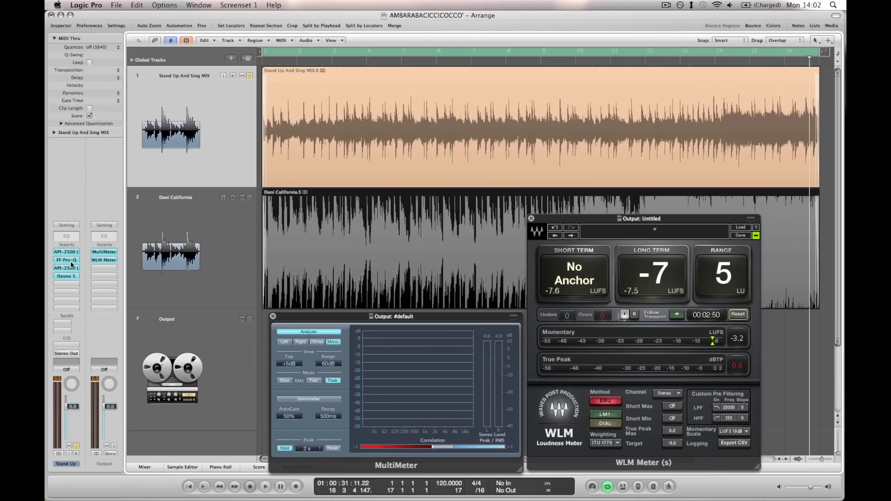
Add a bell boost of about 3 dB between 1 and 2 kHz in the mix's Pro-Q while monitoring the MultiMeter spectrum.
click(70, 260)
drag(568, 76, 601, 142)
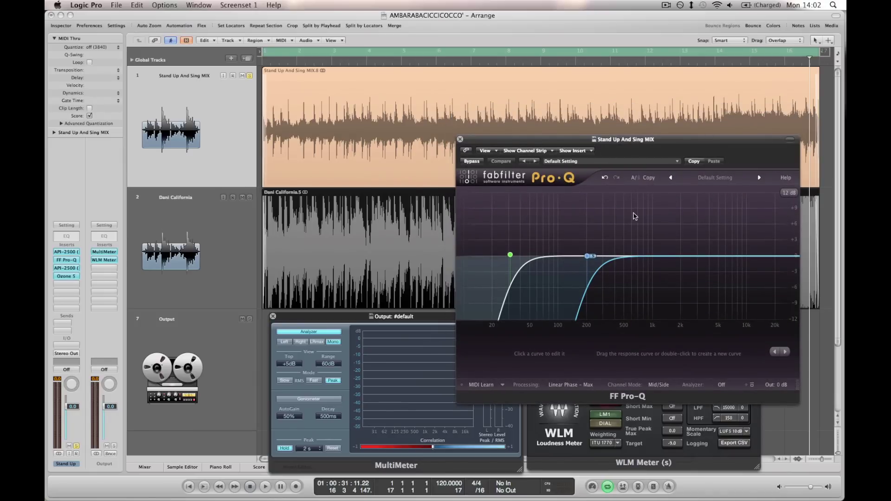
double_click(661, 258)
mouse_move(660, 257)
mouse_down()
mouse_move(614, 220)
mouse_move(659, 206)
mouse_move(658, 241)
mouse_up()
key(space)
drag(667, 351, 667, 352)
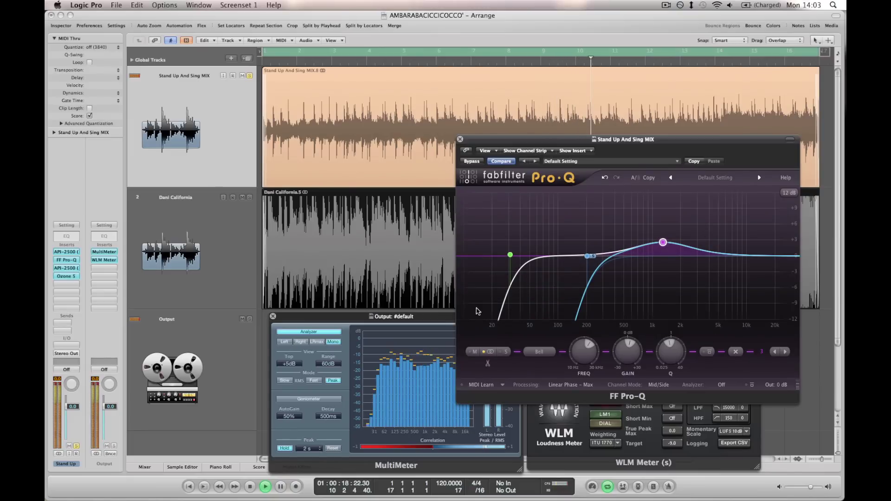
drag(435, 316, 409, 331)
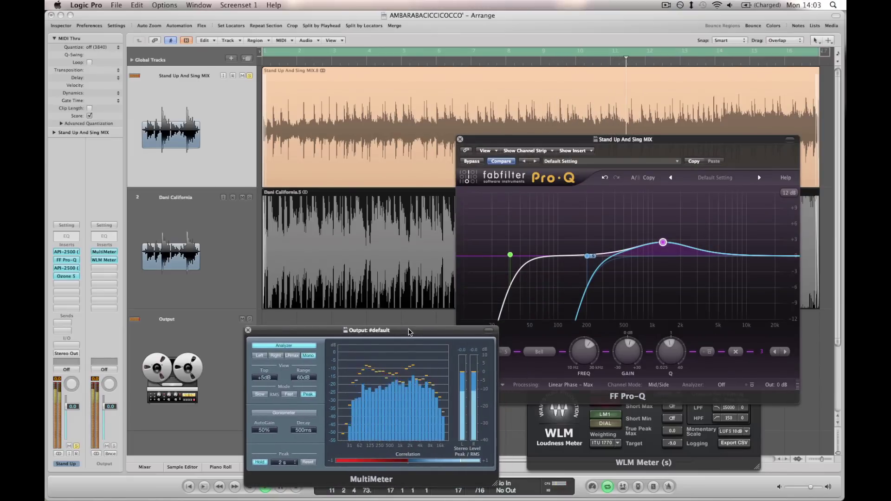
Add a +5.50 dB bell boost at 30000 Hz with a Q of 1.000 in the mix's Pro-Q.
drag(741, 257, 804, 230)
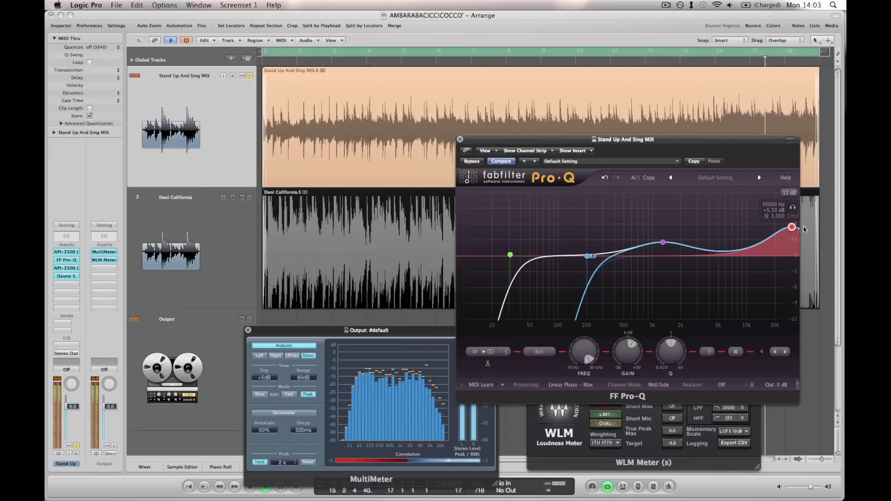
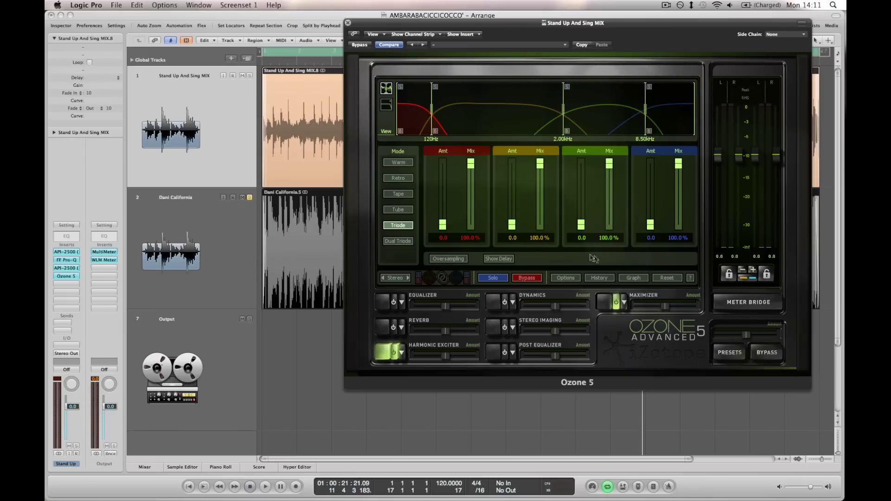
Enable oversampling in the Harmonic Exciter, solo the mix, and set band amounts/mixes to 1.1/50.0%, 4.1/30.5%, 4.3/32.8% and 4.9/37.5%.
click(461, 261)
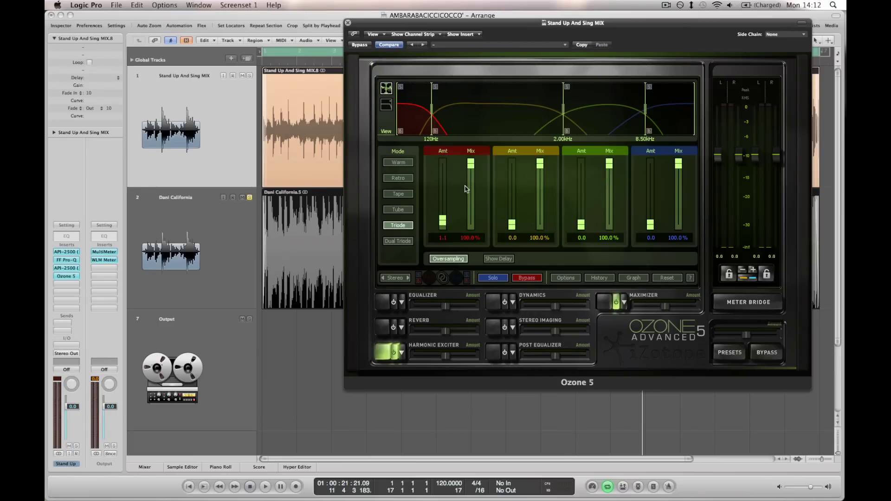
click(249, 75)
click(472, 197)
drag(511, 216, 541, 210)
click(581, 208)
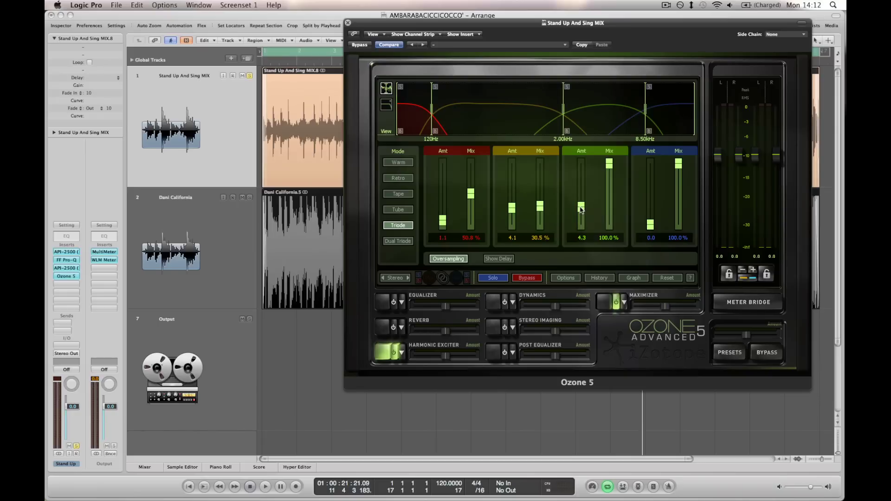
drag(608, 208, 611, 208)
click(650, 207)
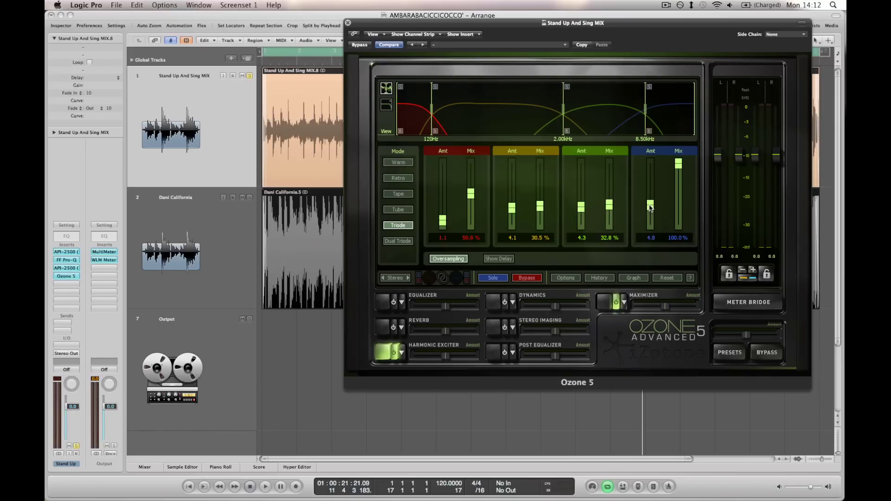
click(679, 204)
Play the mix and compare it with the Harmonic Exciter bypassed and active.
key(space)
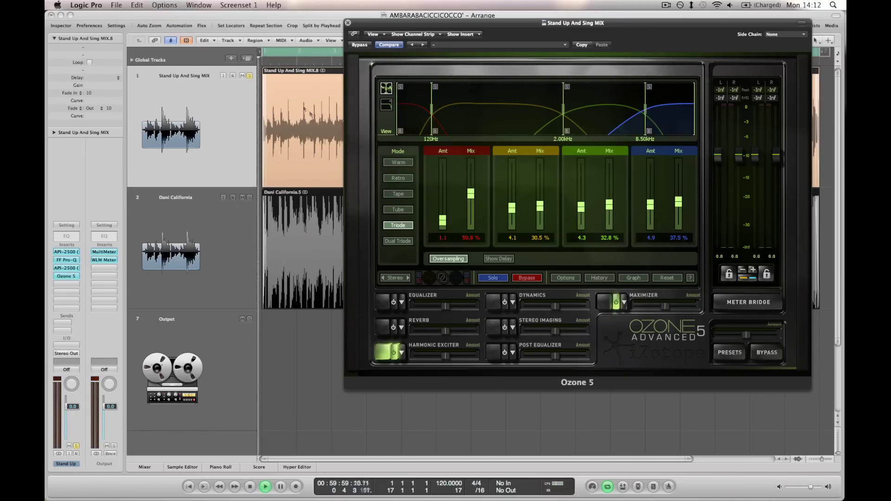
click(394, 351)
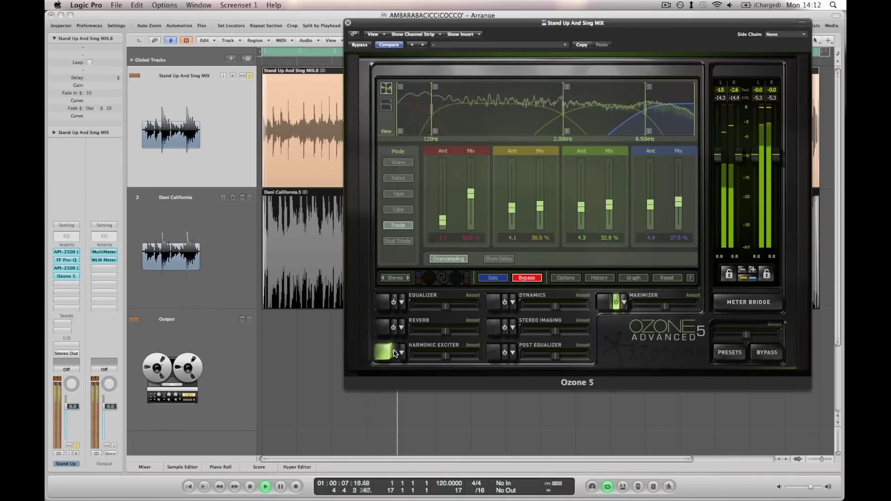
click(394, 351)
Raise the exciter's band 2 to 5.2 at 37.5% mix, band 3 to 7.3 at 50.0% and band 4 to 8.0 at 53.9%.
drag(510, 209, 580, 163)
mouse_move(611, 206)
mouse_down()
mouse_move(610, 155)
mouse_move(610, 200)
mouse_up()
drag(580, 164, 581, 195)
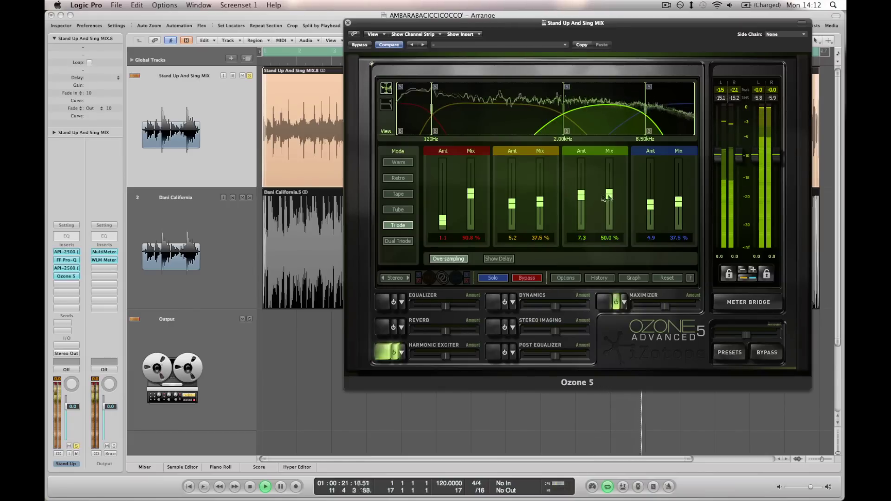
drag(650, 205, 650, 164)
drag(678, 202, 679, 171)
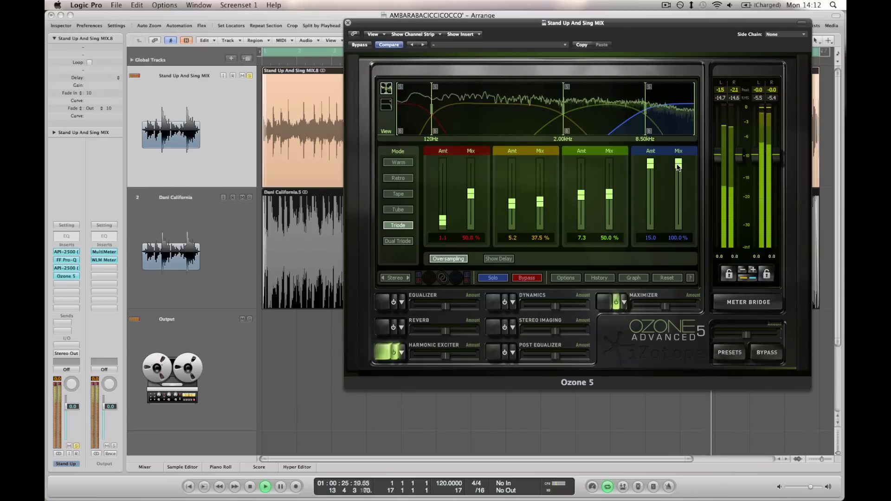
drag(678, 167, 678, 193)
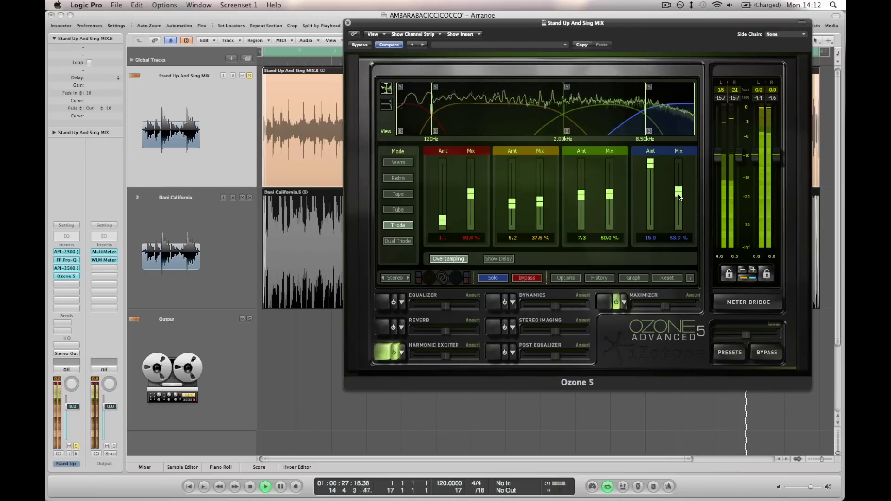
drag(650, 164, 652, 194)
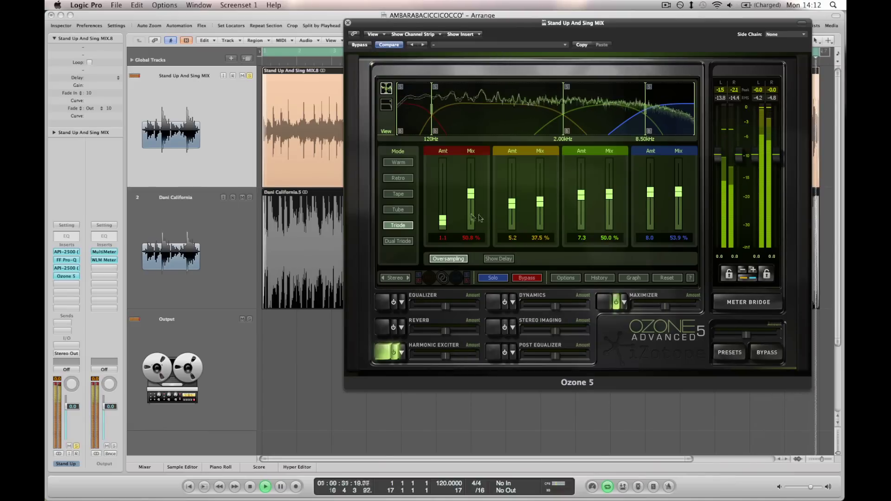
Set the exciter's band 1 to amount 2.5 with 46.9% mix and band 2 to amount 5.6 with 43.0% mix.
drag(443, 222, 442, 163)
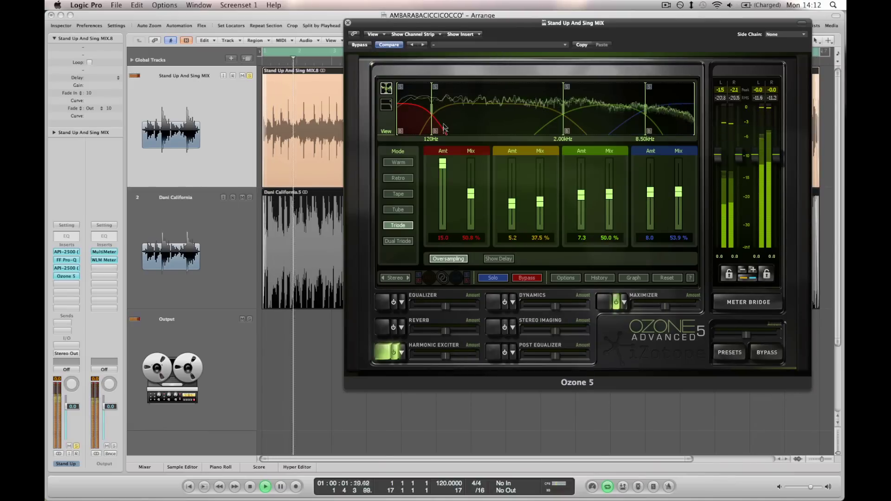
drag(471, 193, 443, 216)
drag(471, 163, 511, 164)
mouse_move(540, 202)
mouse_down()
mouse_move(540, 183)
mouse_move(540, 197)
mouse_up()
drag(512, 163, 539, 200)
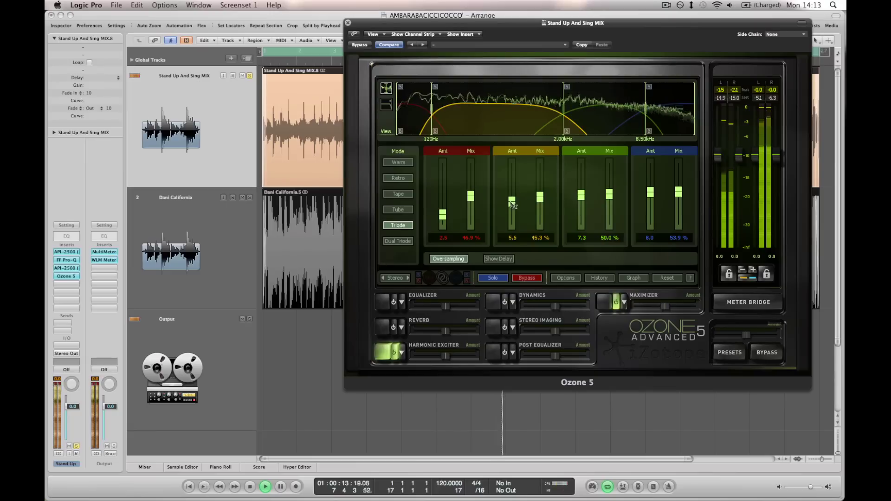
Compare the mix with and without the exciter, set its band 4 mix to 53.1% and stop playback.
click(394, 351)
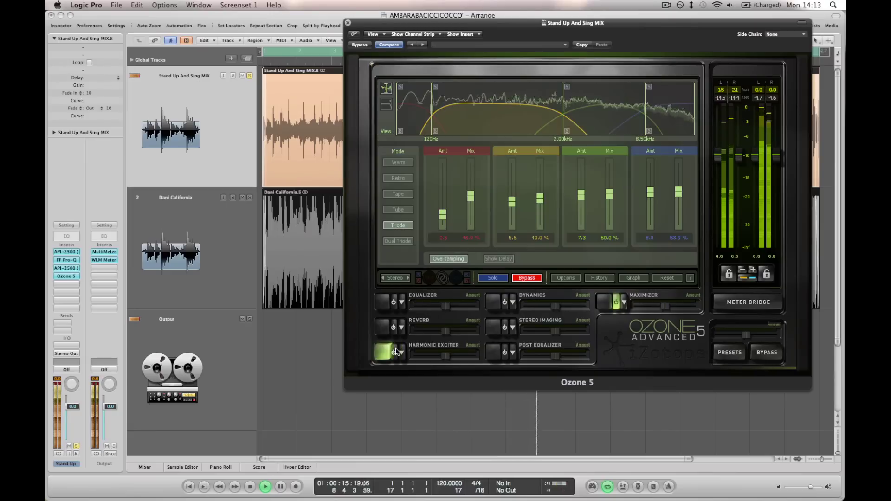
click(394, 351)
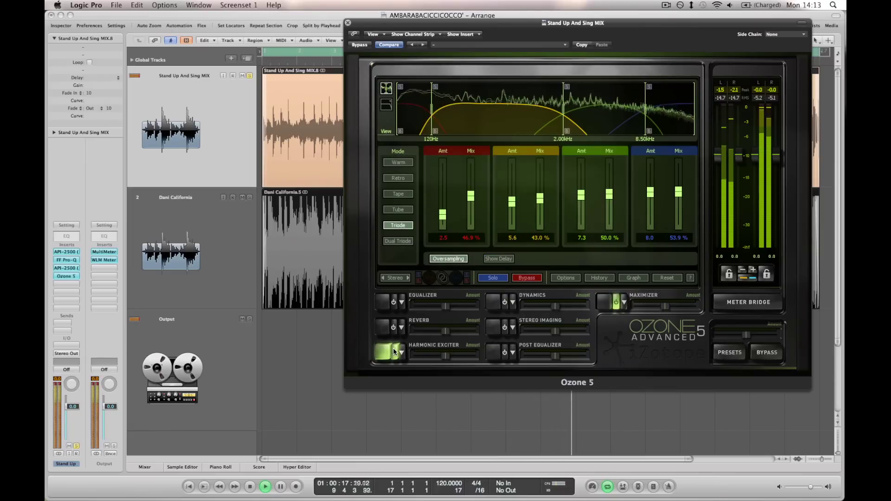
drag(679, 192, 678, 195)
key(space)
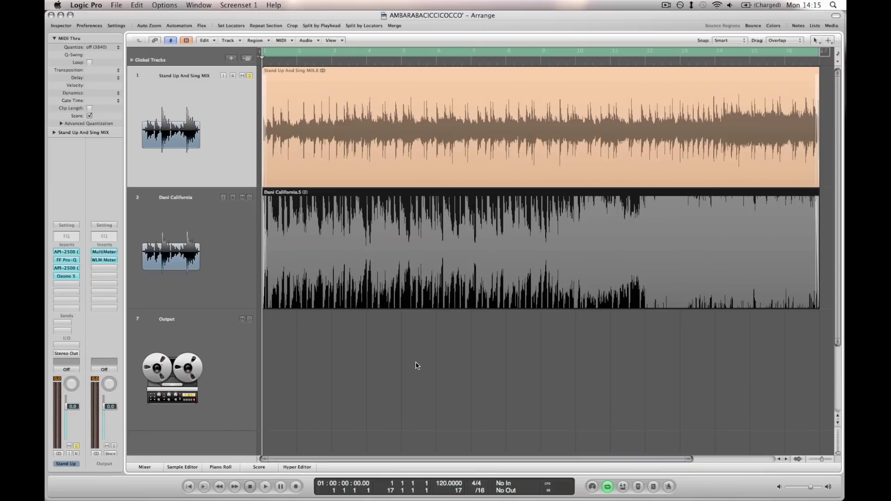
Enable Stereo Imaging in the mix's Ozone 5, set the band 4 width to 60.9% and start playback.
click(73, 277)
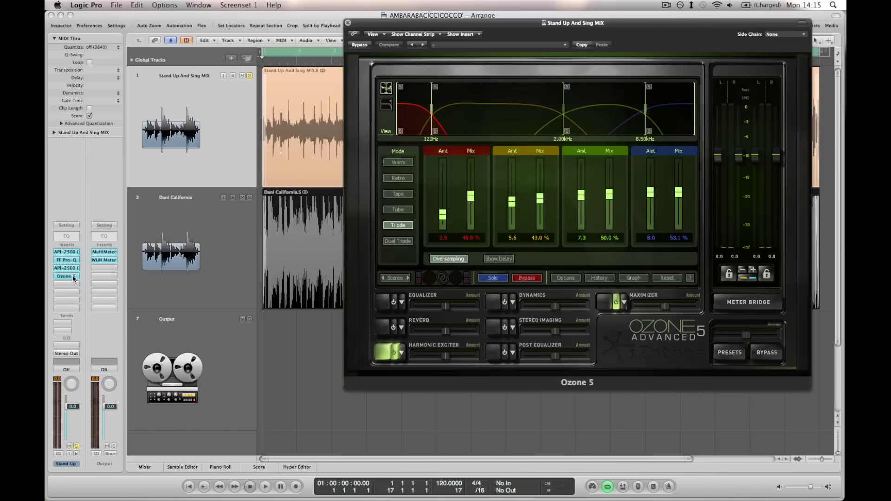
click(498, 333)
click(505, 328)
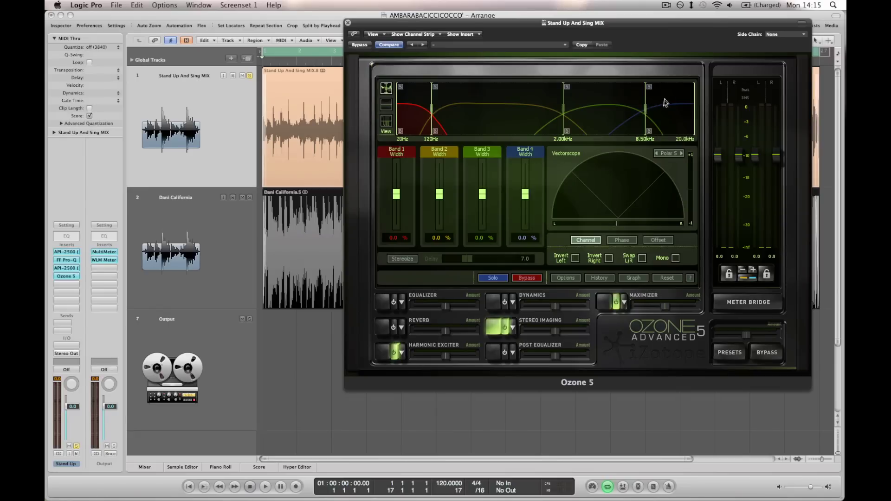
drag(525, 195, 527, 178)
key(space)
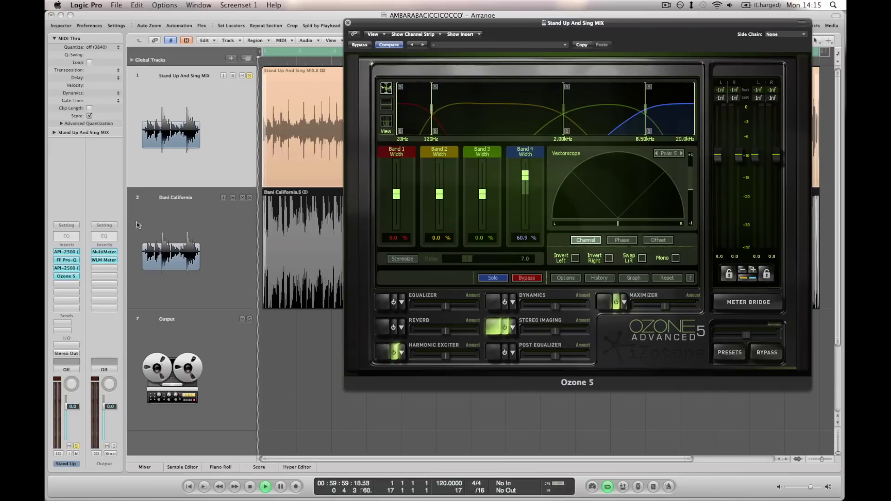
Show the Output MultiMeter's goniometer beside Ozone and reset the band 4 stereo width.
click(105, 252)
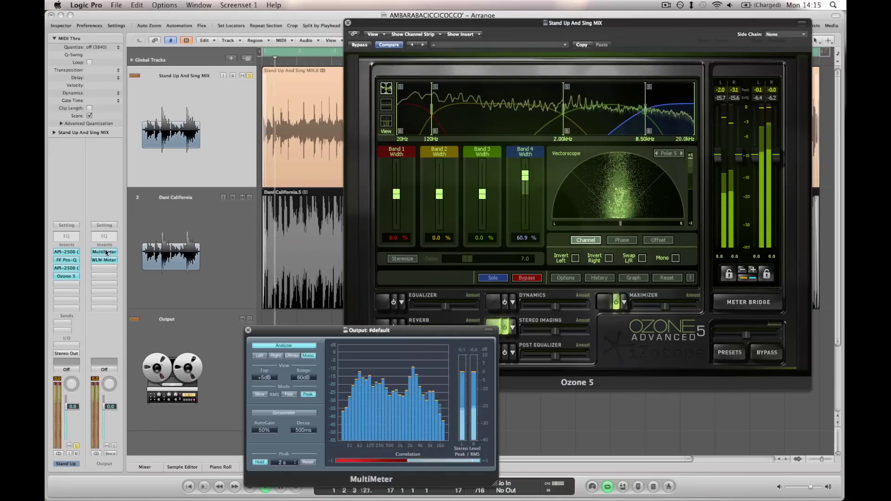
click(284, 413)
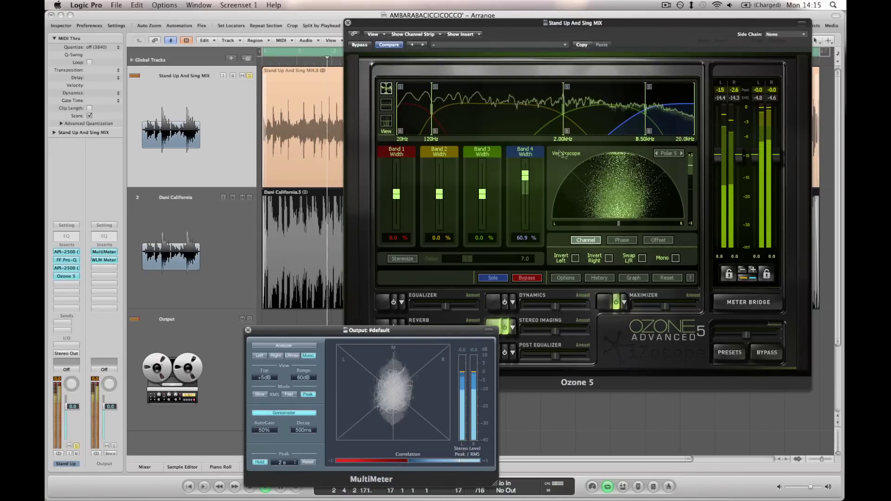
alt+click(526, 186)
drag(319, 331, 195, 327)
Audition band 4 stereo width at 100% against 0%, lower its crossover to about 7.5 kHz, and widen the band again.
drag(524, 194, 521, 66)
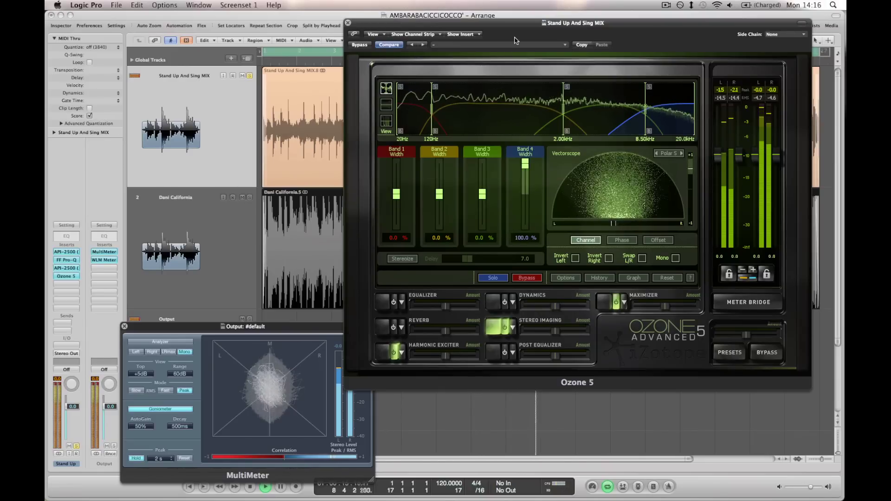
drag(645, 109, 638, 110)
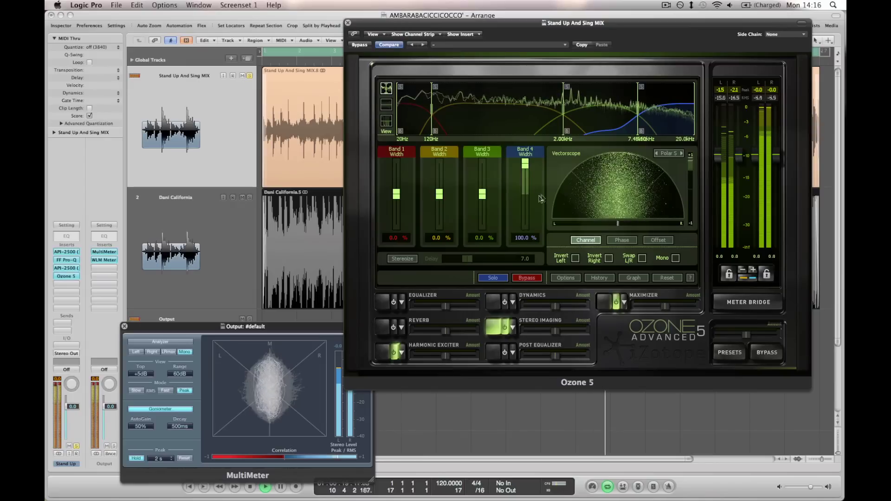
alt+click(527, 181)
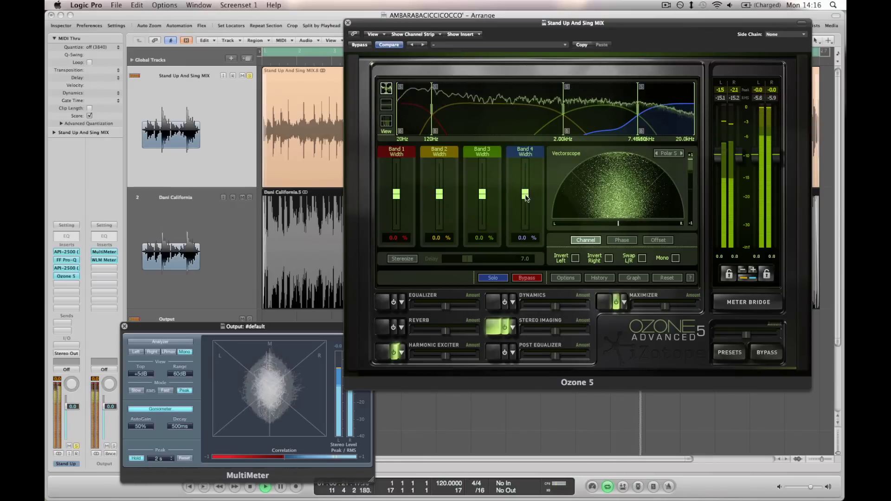
drag(525, 191, 522, 124)
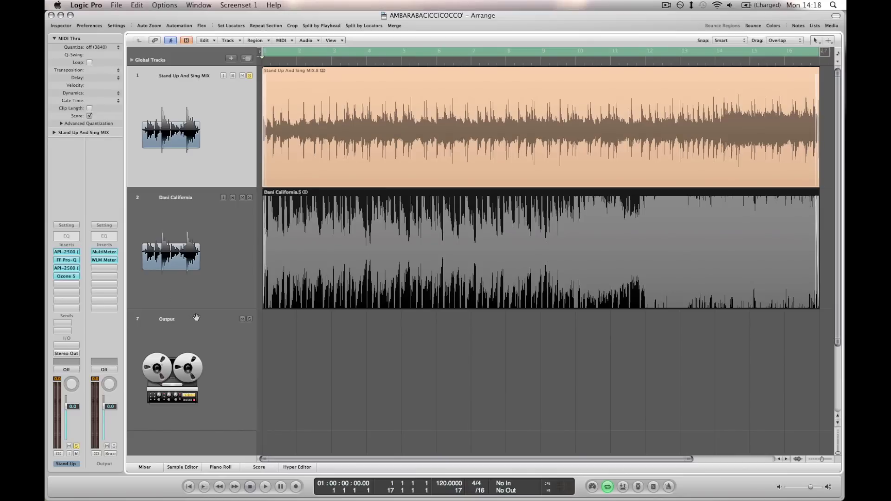
Insert a Gain plug-in below the WLM Meter on the Output channel and place its compact window below the tracks.
click(105, 269)
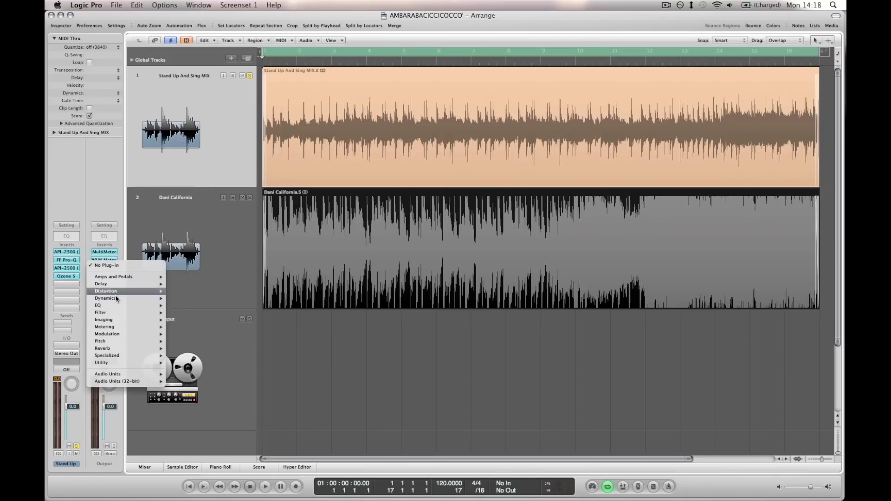
mouse_move(162, 364)
click(246, 363)
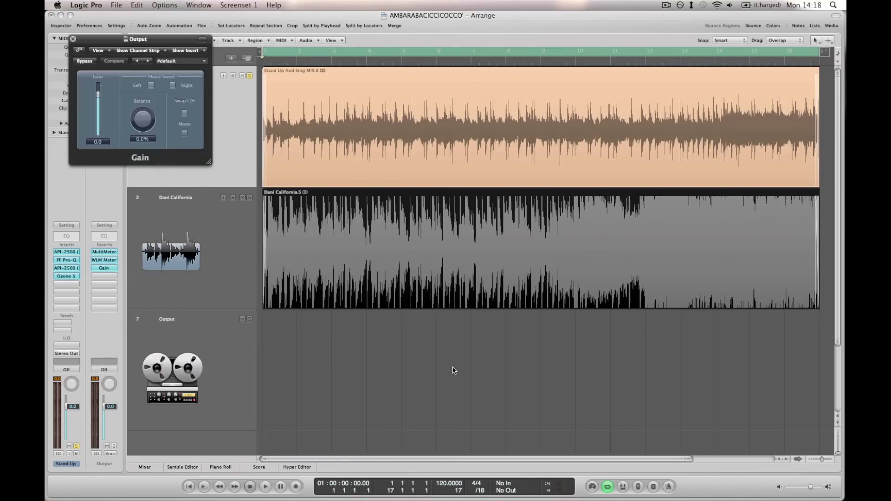
click(205, 37)
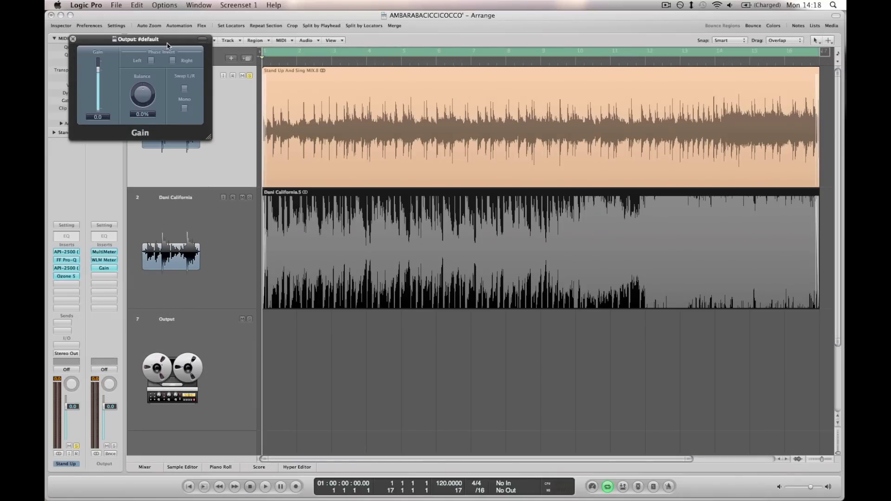
drag(122, 39, 492, 327)
Play the mix while toggling the Gain plug-in's Mono option, including from around bar 14, to check mono compatibility, leaving Mono off.
key(space)
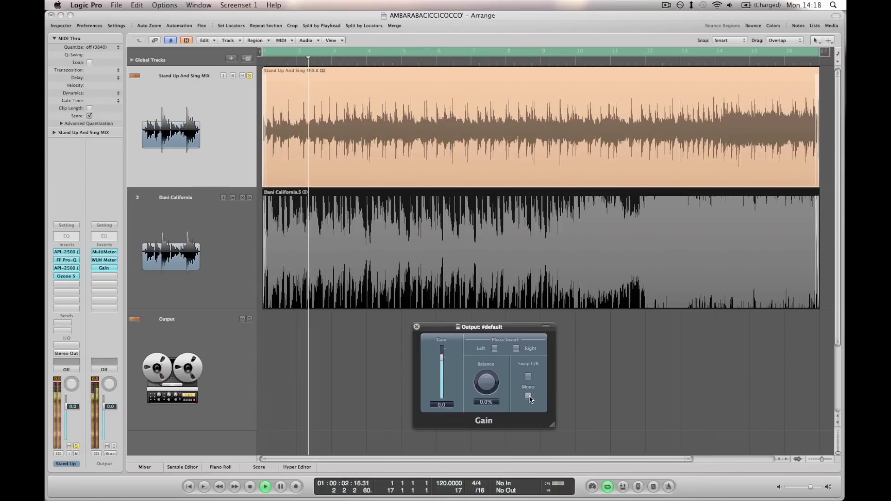
click(528, 396)
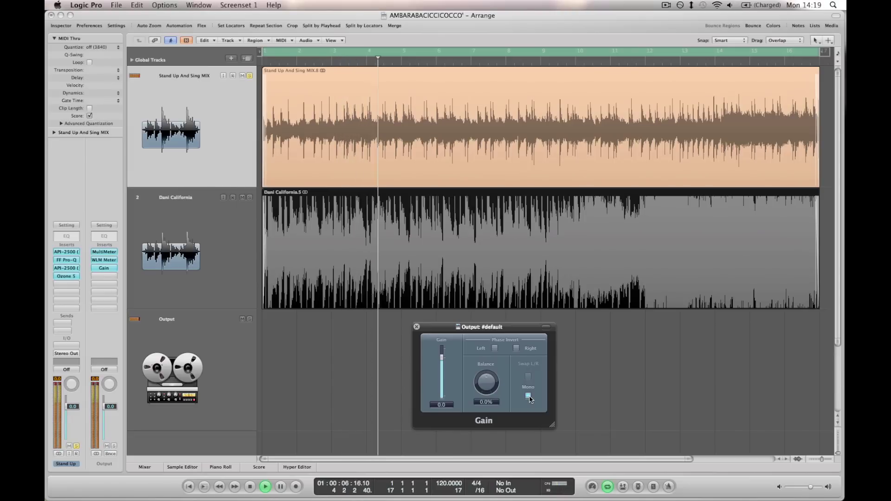
click(528, 395)
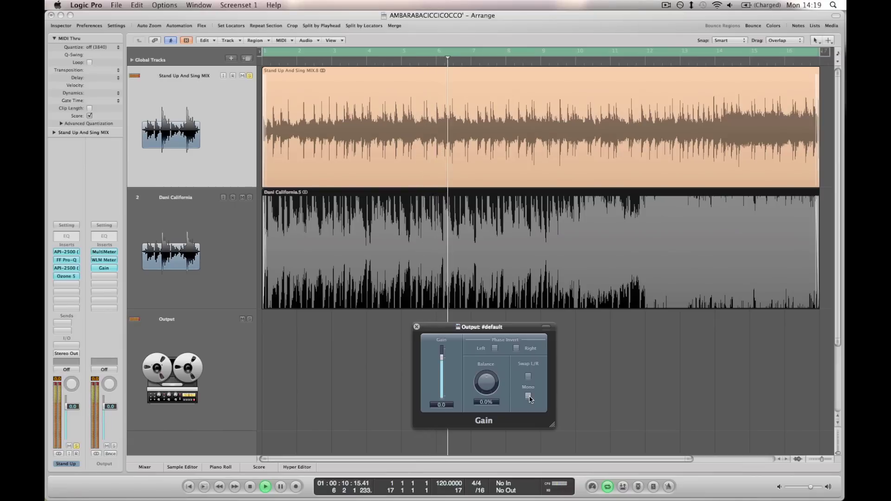
click(528, 396)
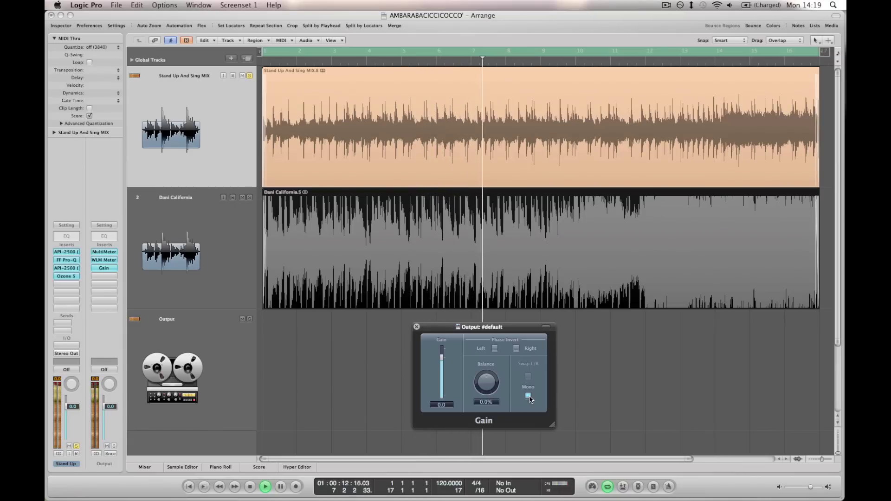
click(710, 62)
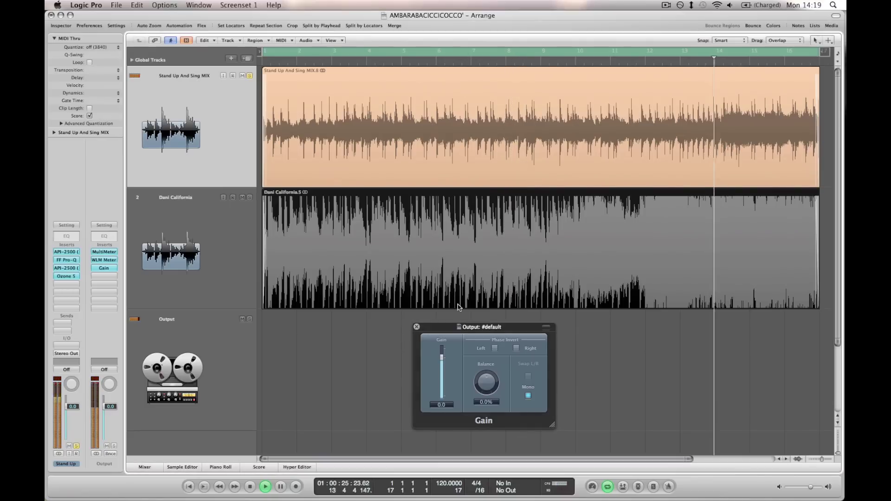
click(528, 396)
click(529, 396)
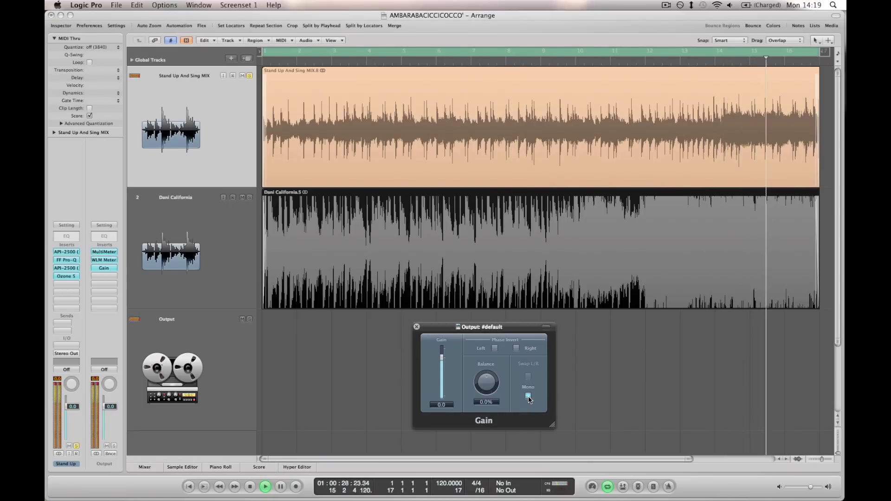
key(space)
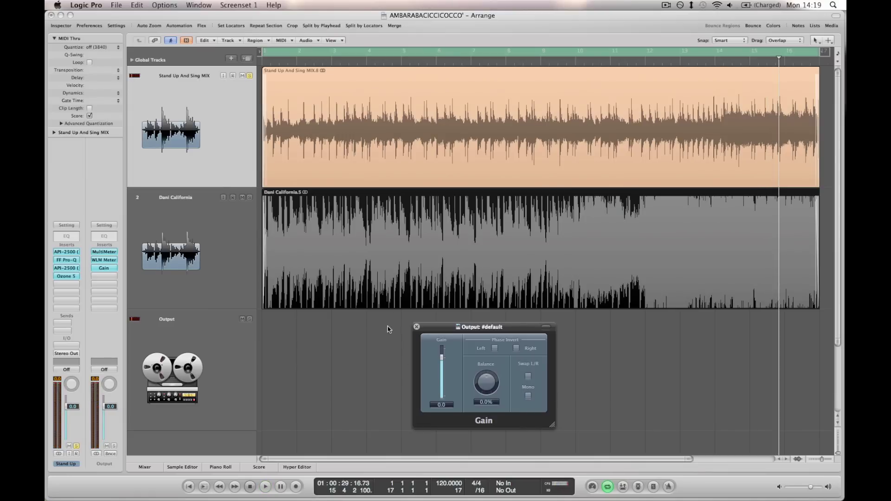
Close the Gain plug-in and remove it from the Output channel's inserts.
click(416, 326)
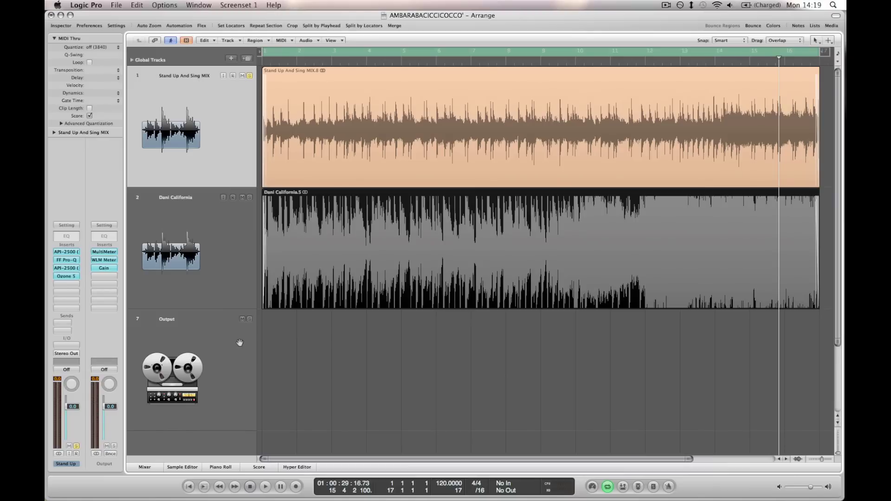
click(110, 268)
click(113, 279)
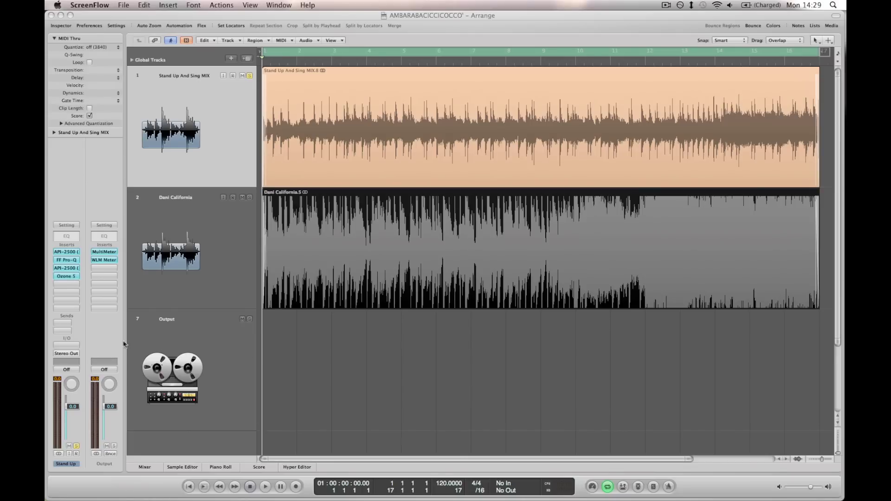
Open Ozone 5 on the mix track and set up its Dynamics module with three bands split at 1.60 kHz and 8.02 kHz.
click(72, 279)
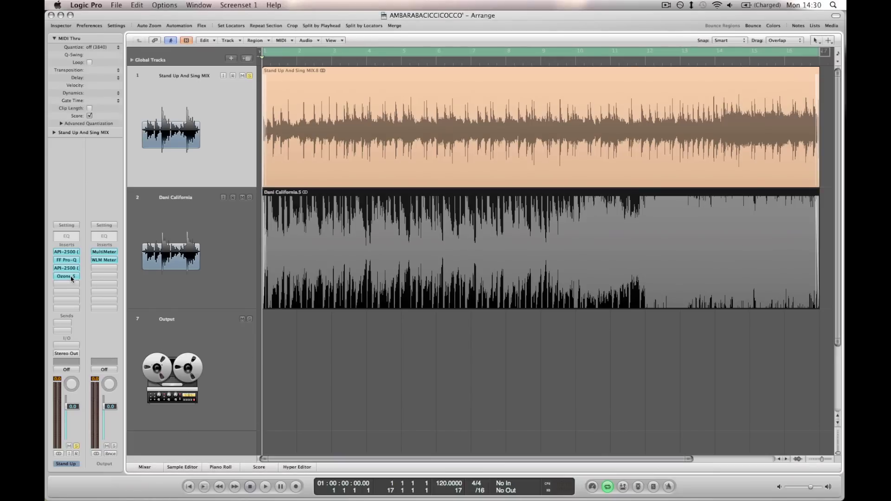
click(71, 278)
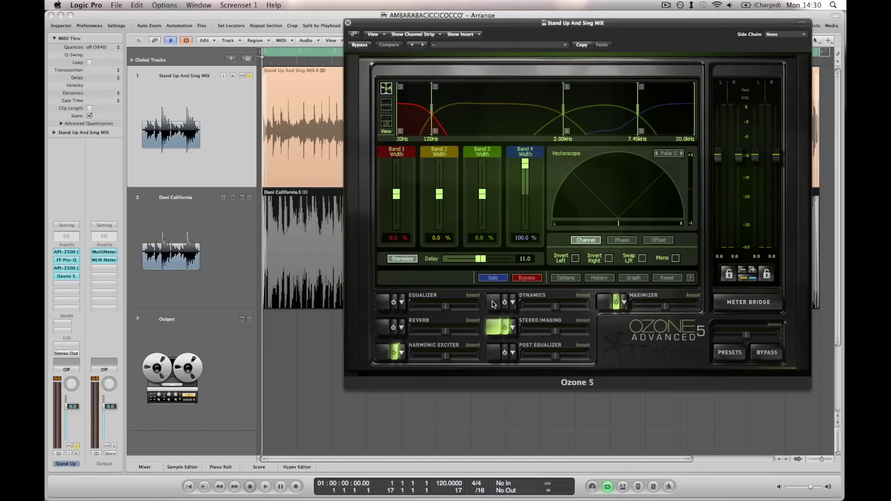
click(494, 304)
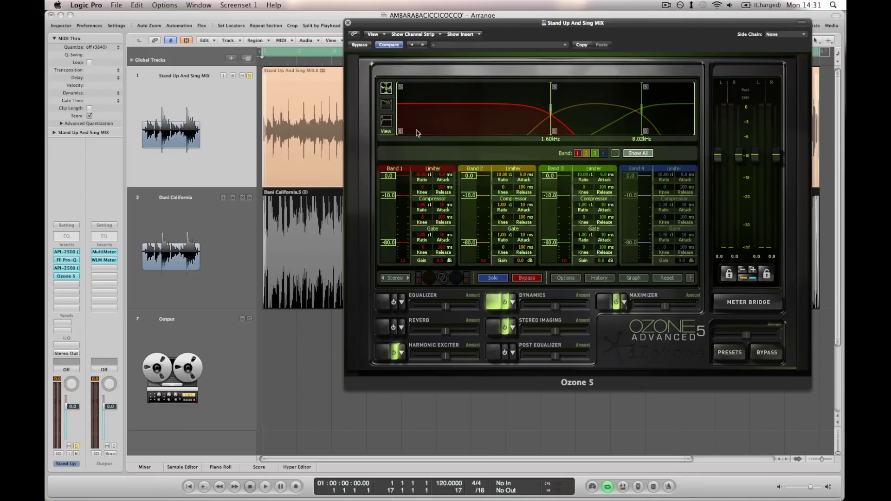
Set the Dynamics compressor ratios to 3:1 for bands 1 and 3 and 1.5:1 for band 2.
double_click(421, 206)
key(Return)
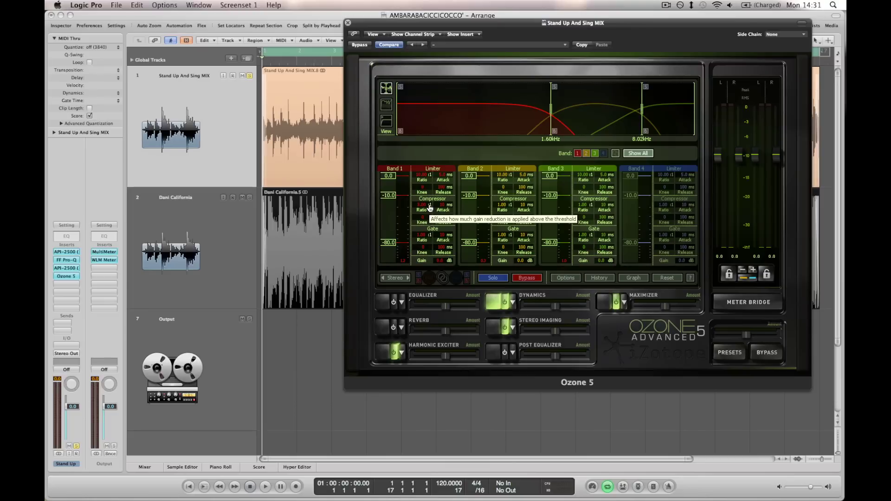
double_click(580, 206)
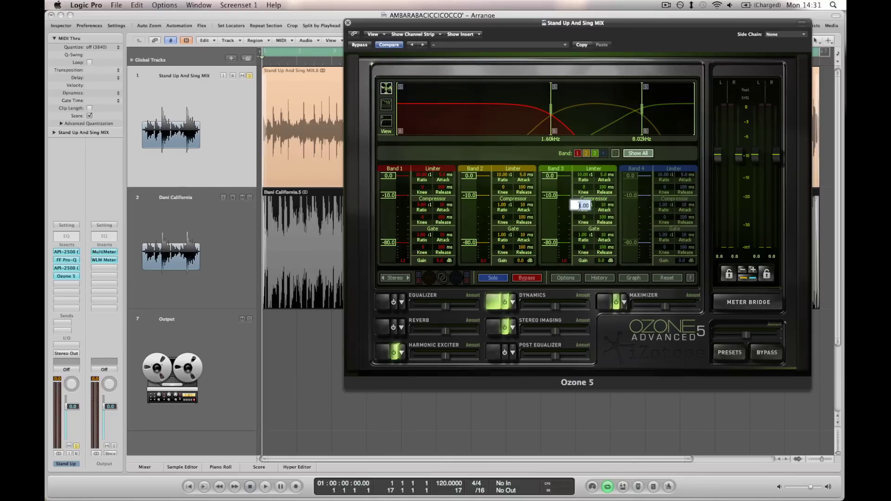
key(Return)
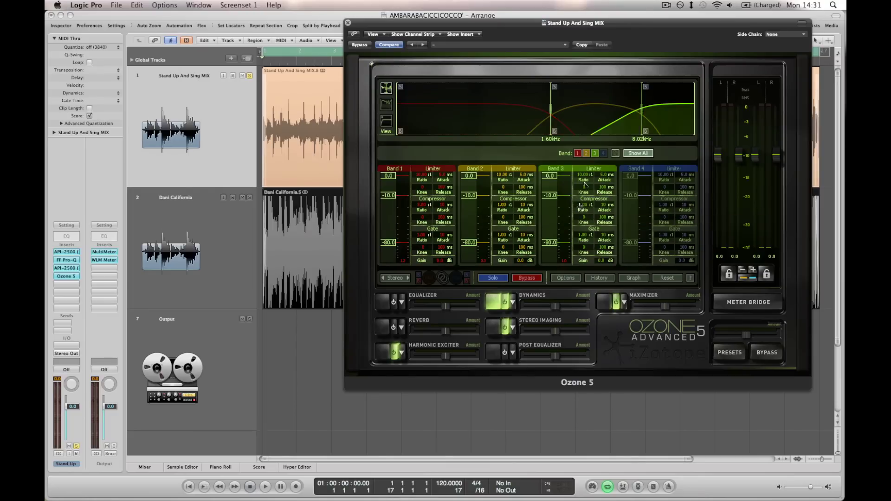
double_click(507, 209)
text(1.5)
key(Return)
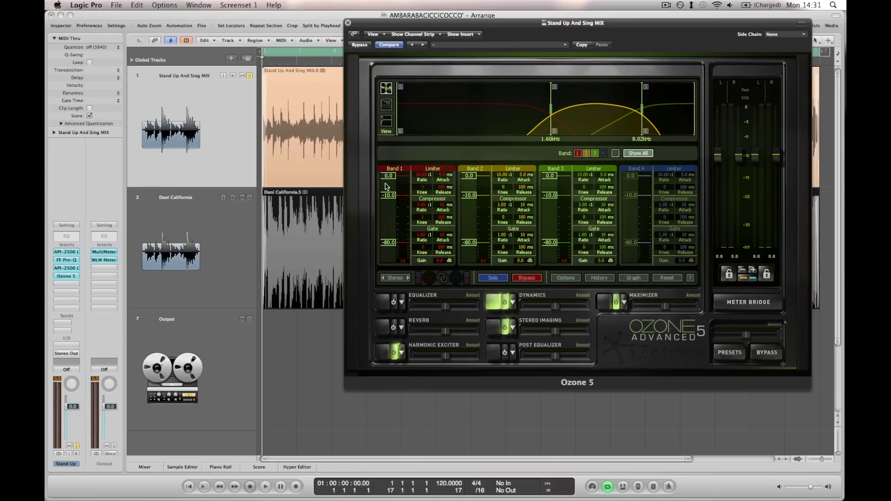
Play the mix and lower the compressor thresholds to about -14.3 for band 1, -20.3 for band 2 and -26.9 for band 3.
key(space)
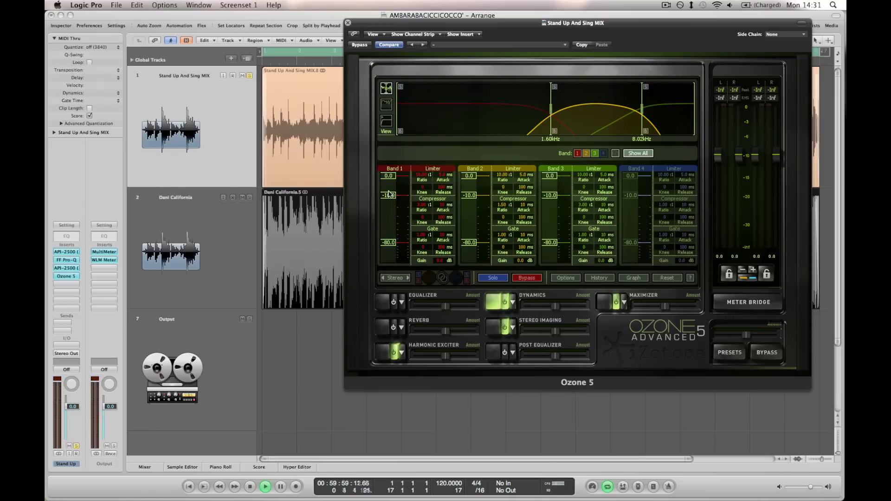
drag(390, 197, 390, 203)
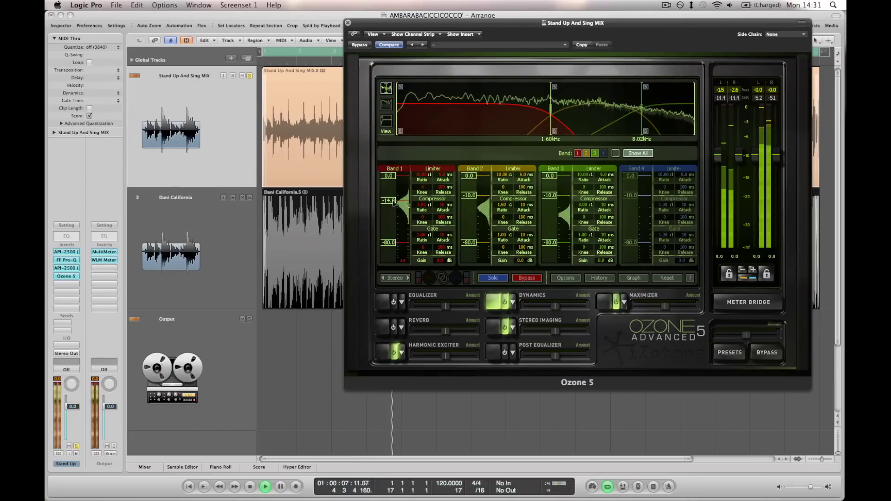
drag(468, 196, 466, 209)
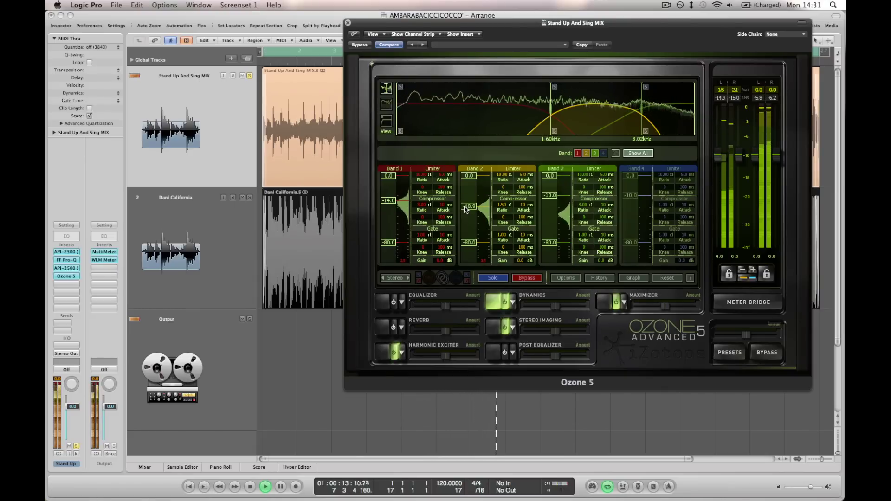
drag(466, 210, 466, 210)
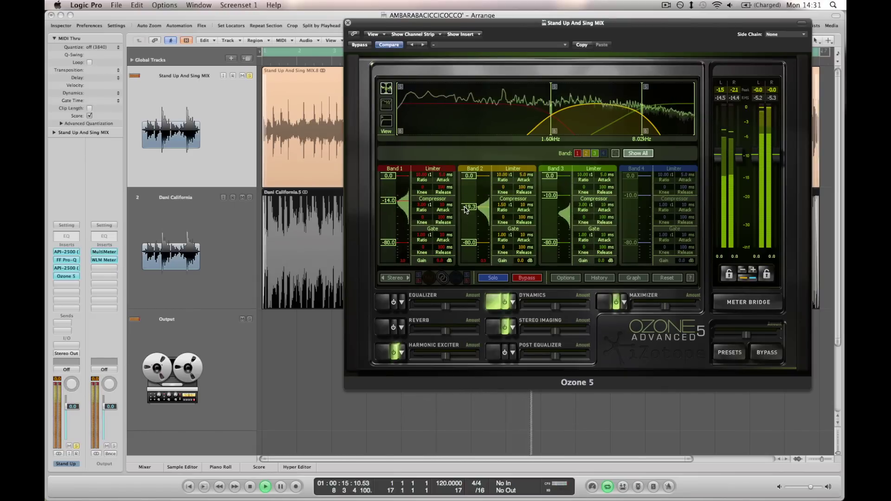
drag(550, 196, 551, 217)
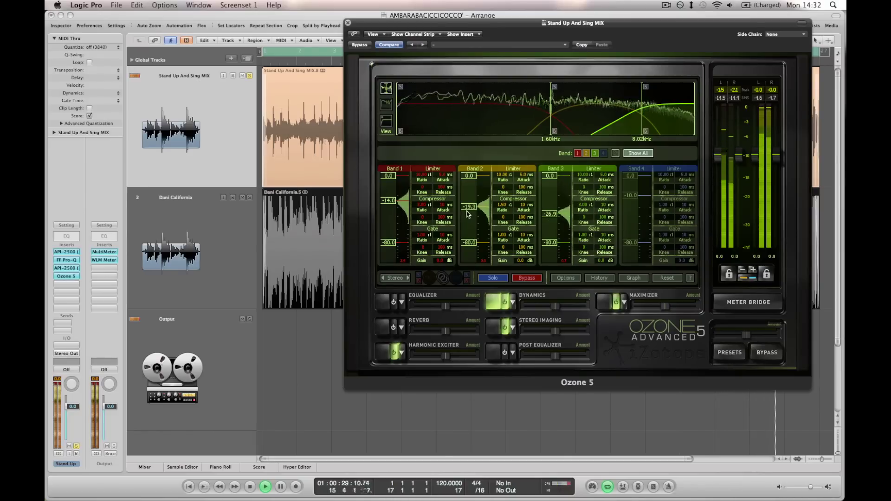
drag(468, 214, 473, 209)
drag(387, 209, 389, 206)
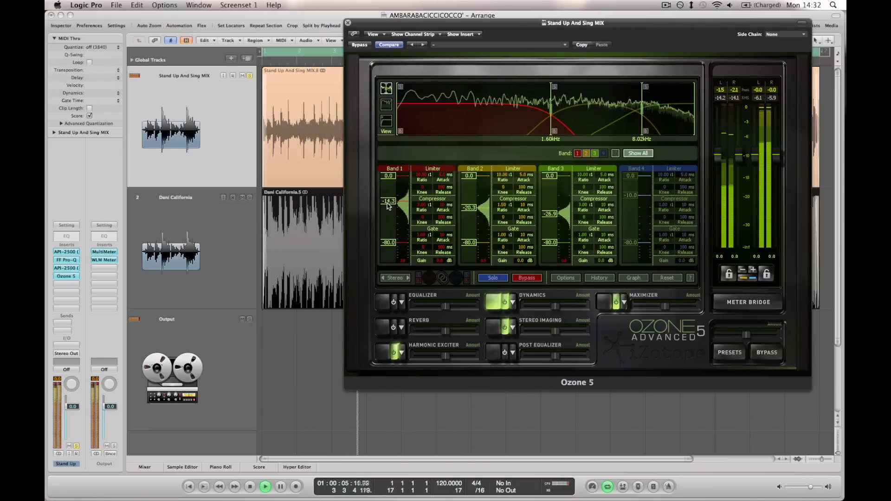
Play the louder section from around bar 14 to check the multiband compression, and stop playback.
key(super+w)
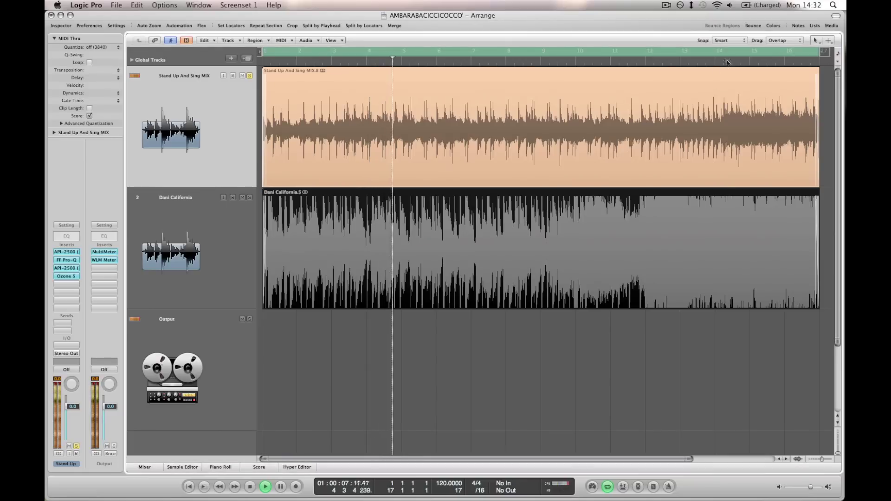
key(v)
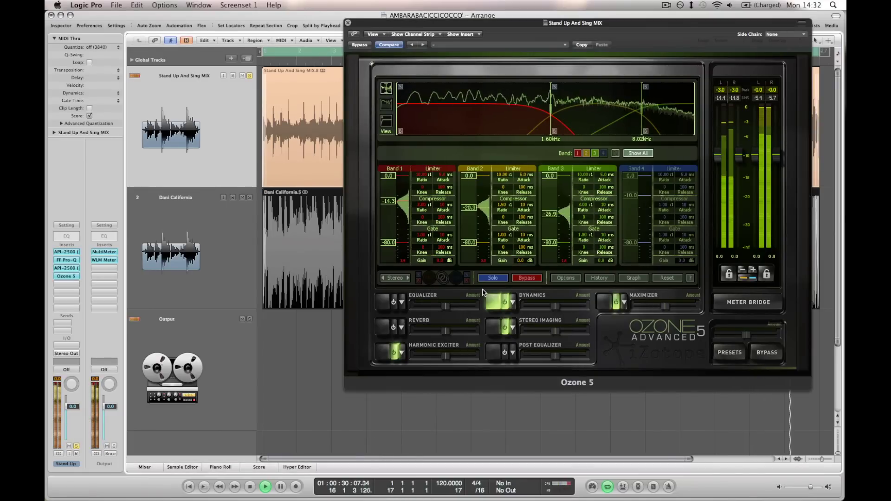
key(space)
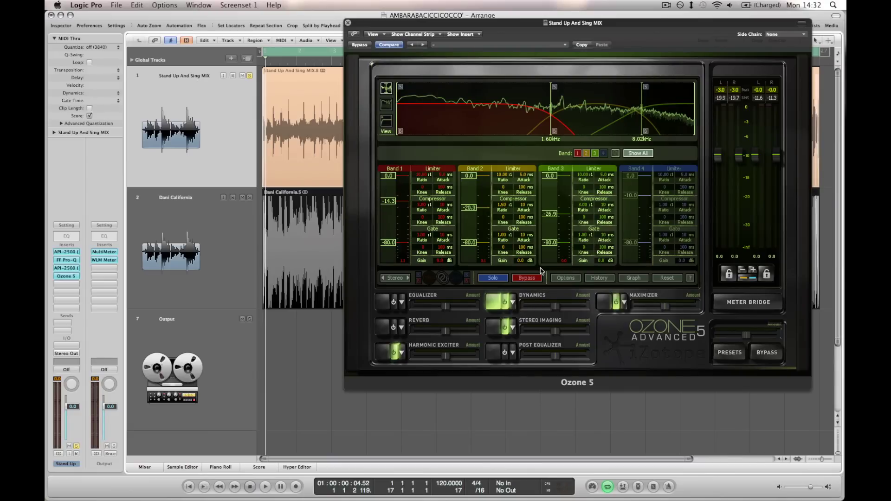
Show Ozone's Maximizer, lower its threshold to -10.0 dB during playback, and listen to the mix from around bar 14.
click(602, 304)
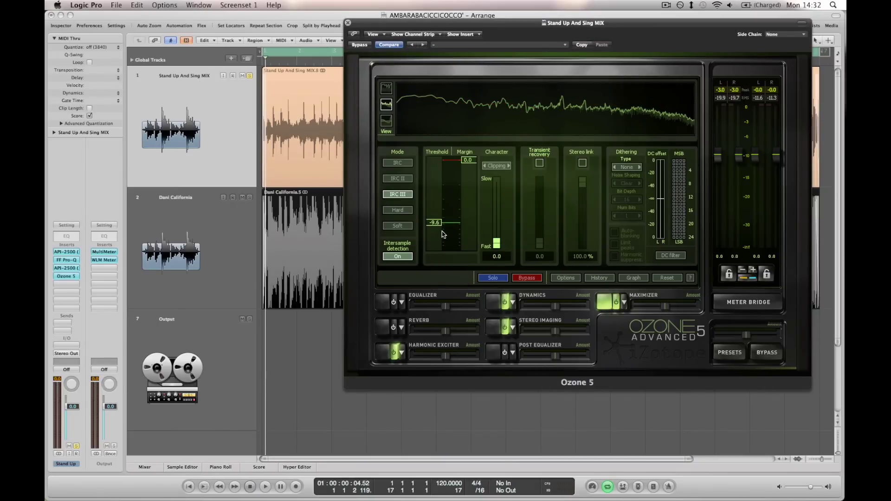
key(space)
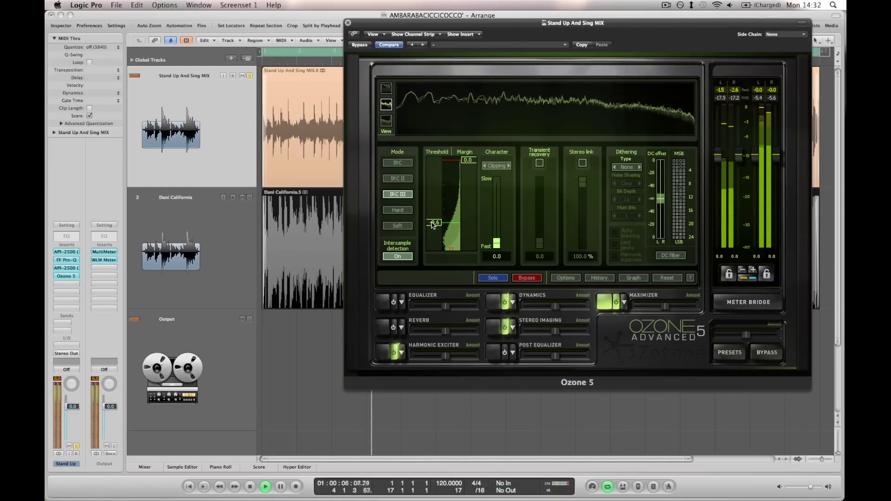
key(XF86AudioRaiseVolume)
key(XF86AudioRaiseVolume)
key(XF86AudioRaiseVolume)
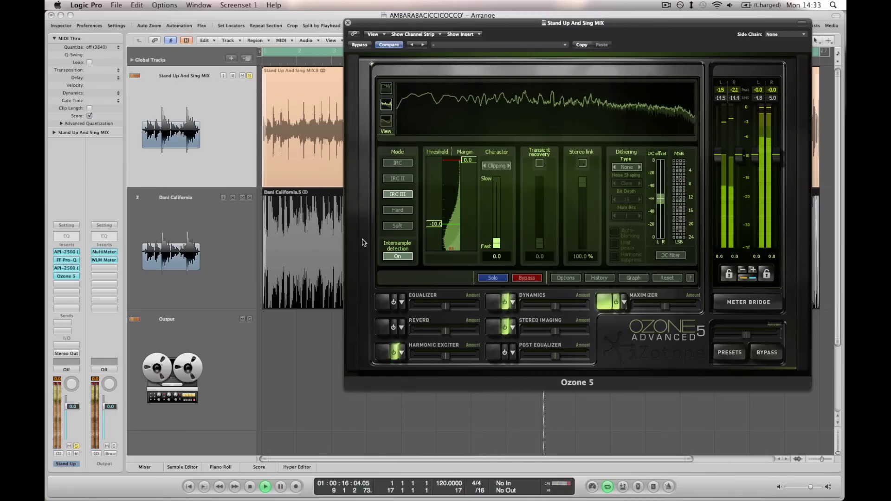
key(f)
key(1)
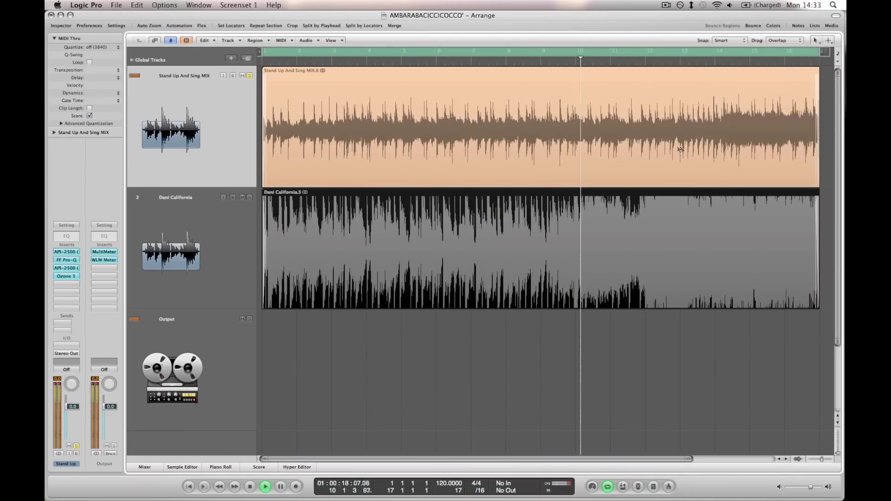
click(718, 60)
key(v)
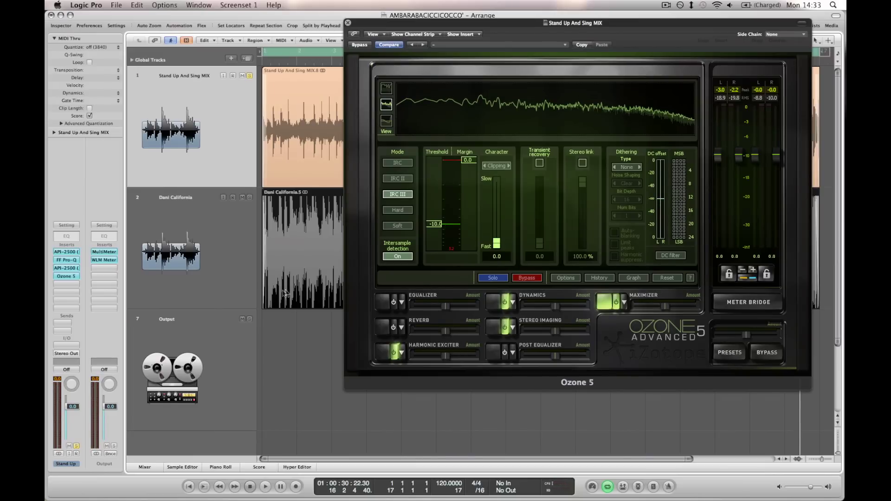
Place the WLM Meter below Ozone and compare the mix's loudness with the Dani California reference by switching the solo between both tracks.
click(111, 260)
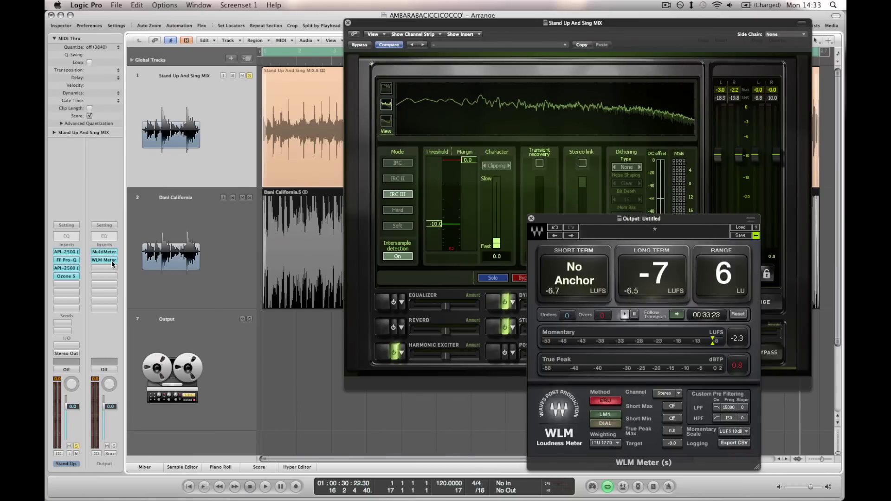
drag(590, 220, 359, 342)
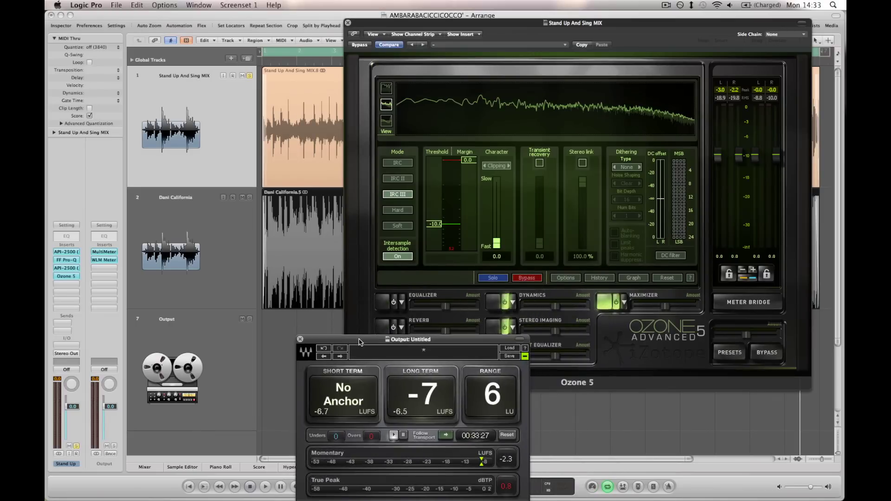
click(210, 230)
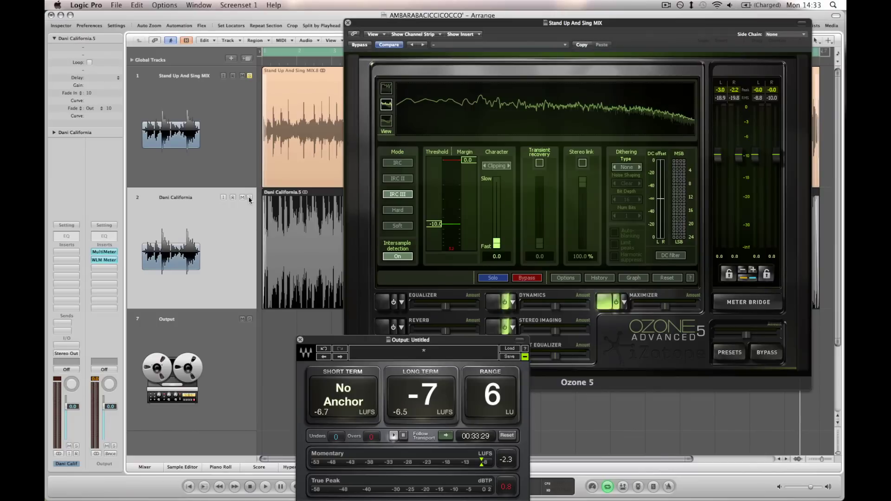
key(space)
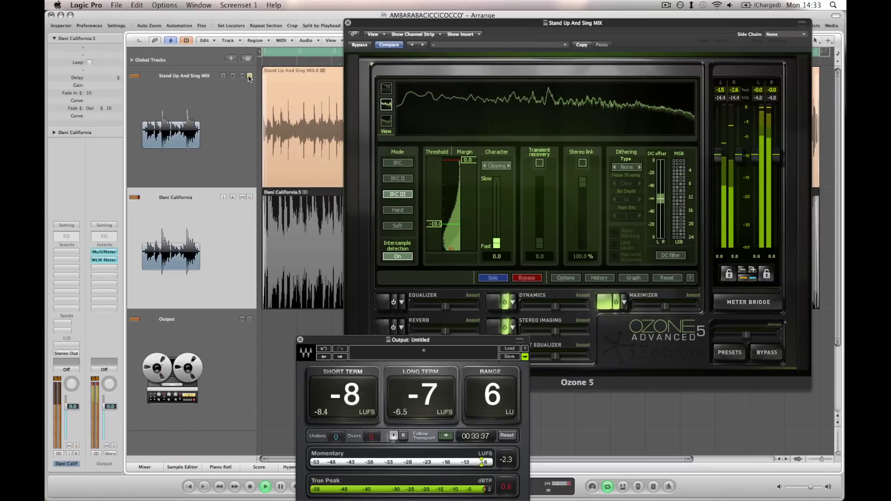
click(249, 198)
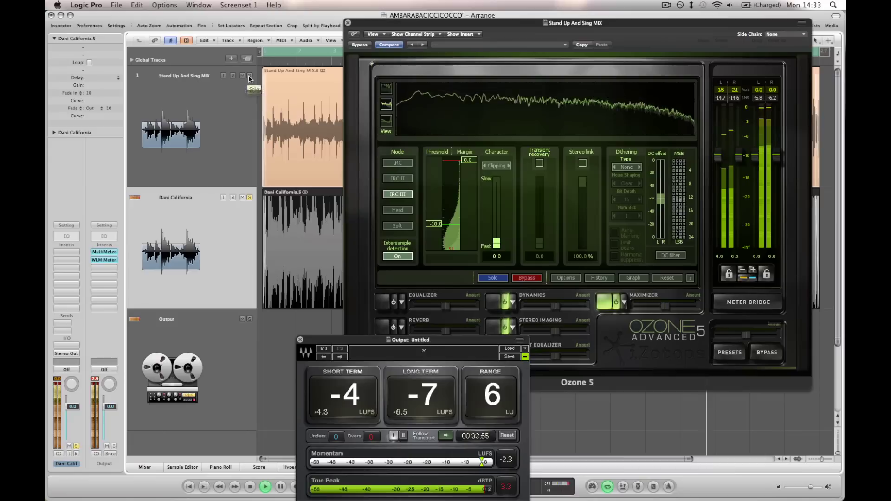
click(249, 76)
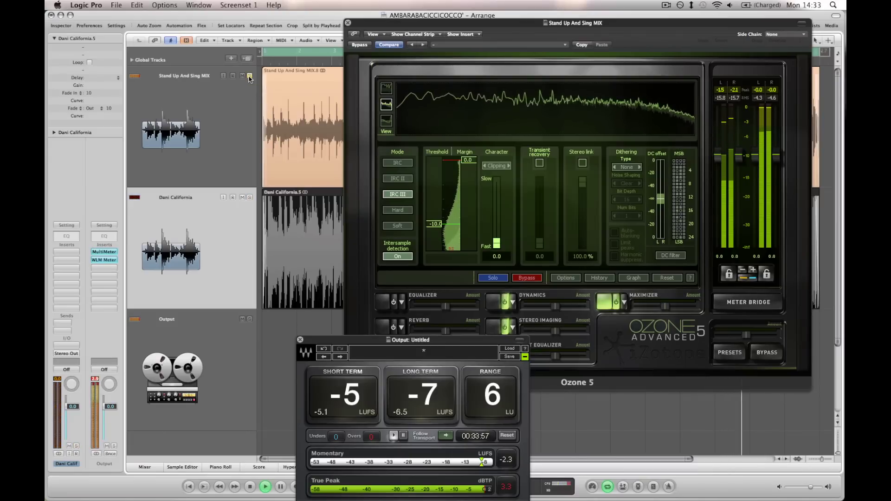
Set the Maximizer threshold to -9.6 dB, compare the mix with the soloed Dani California reference, and close the WLM Meter.
click(432, 224)
drag(433, 224, 463, 303)
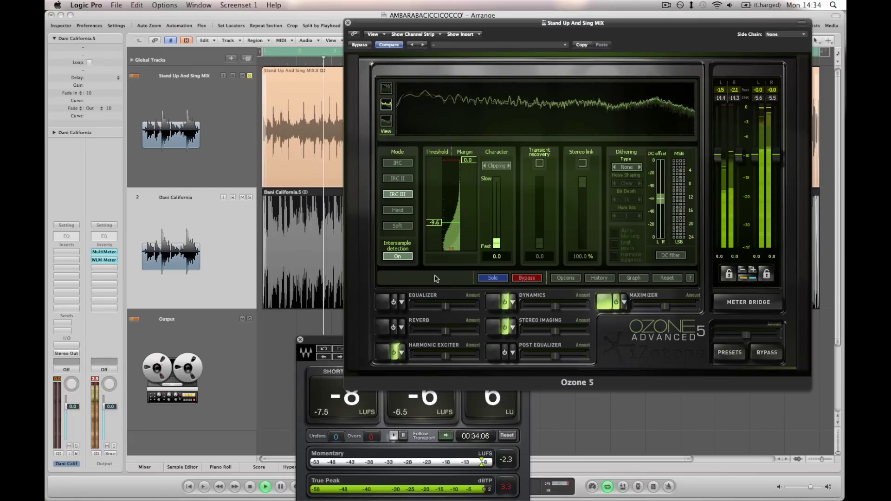
click(250, 196)
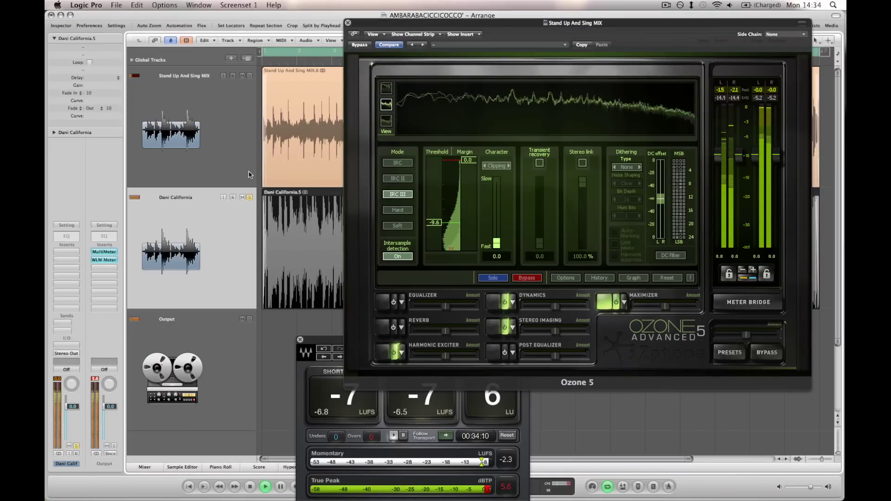
click(300, 339)
Select and solo the Stand Up And Sing MIX track, and lower the Maximizer's margin to just below 0 dB.
drag(383, 25, 409, 29)
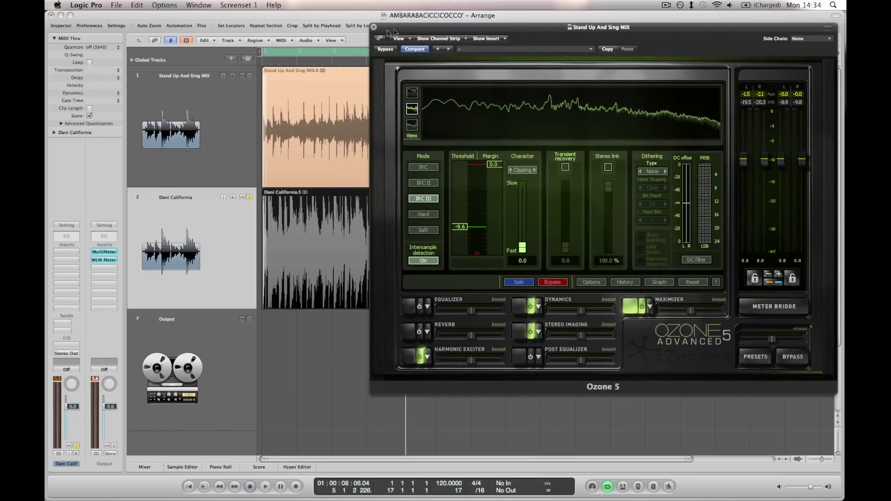
click(253, 86)
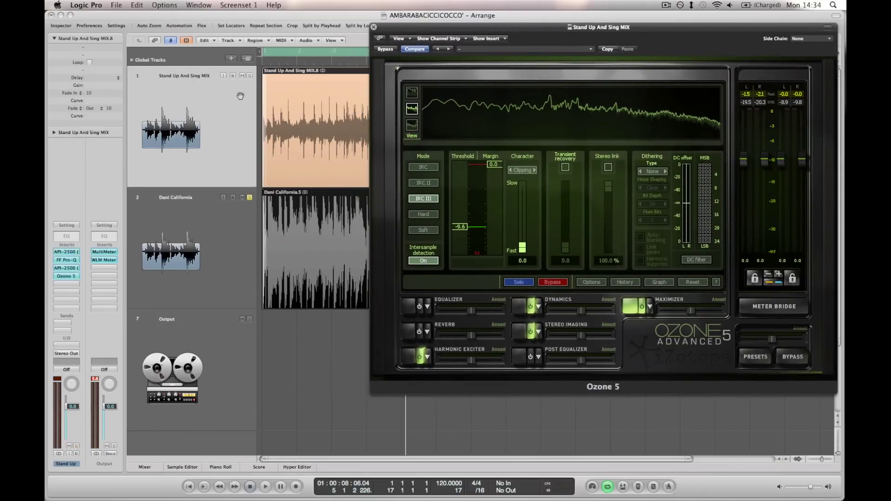
click(250, 76)
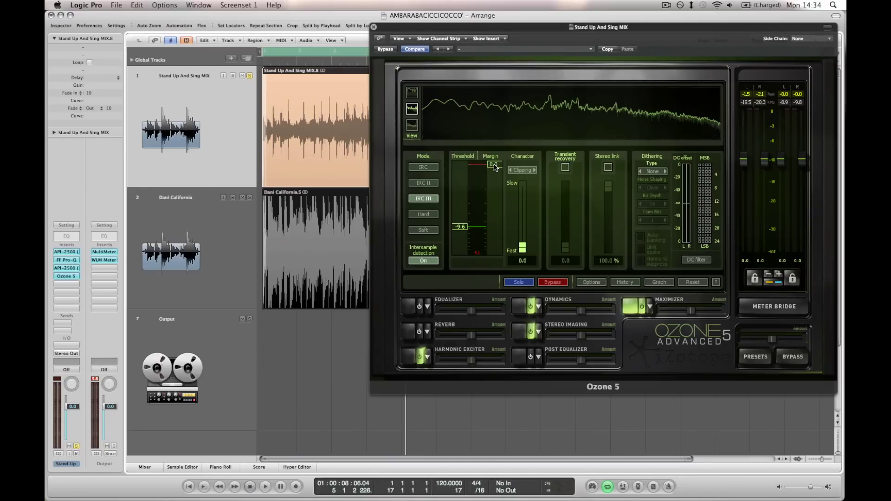
drag(495, 167, 496, 173)
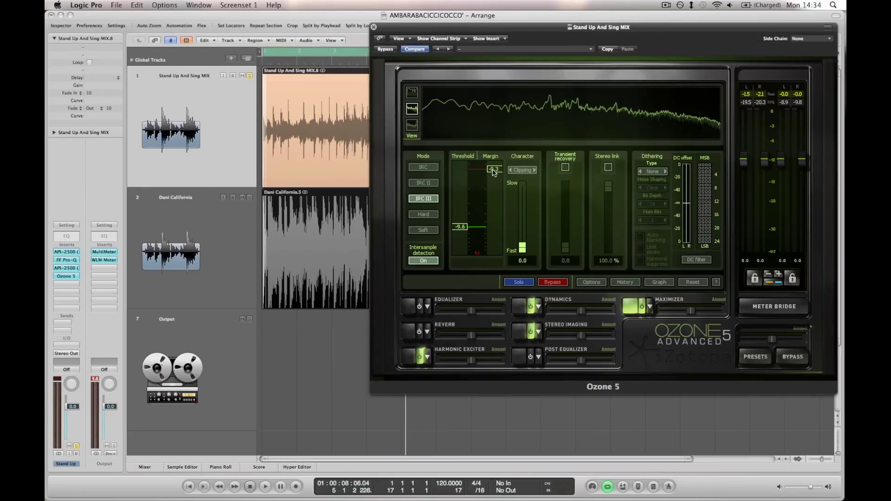
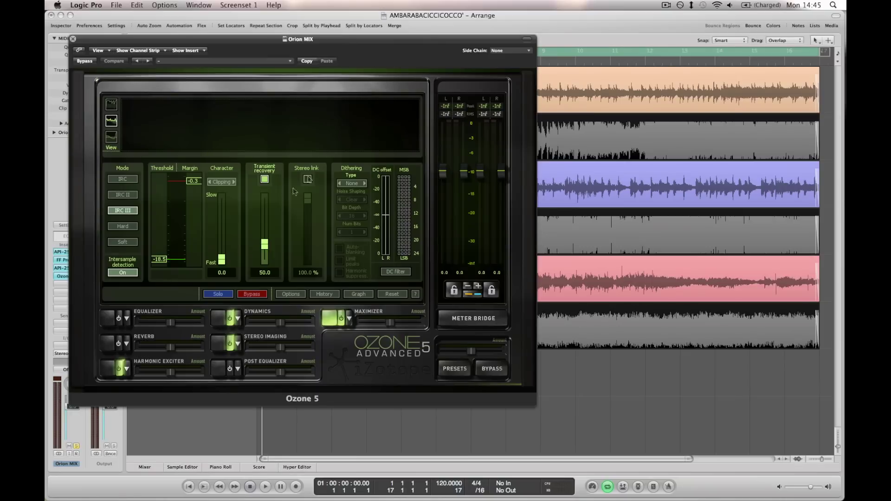
Review the Stereo Imaging, Harmonic Exciter and Mid/Side Dynamics settings in the Orion MIX's Ozone 5, and close the plug-in.
drag(288, 50, 531, 33)
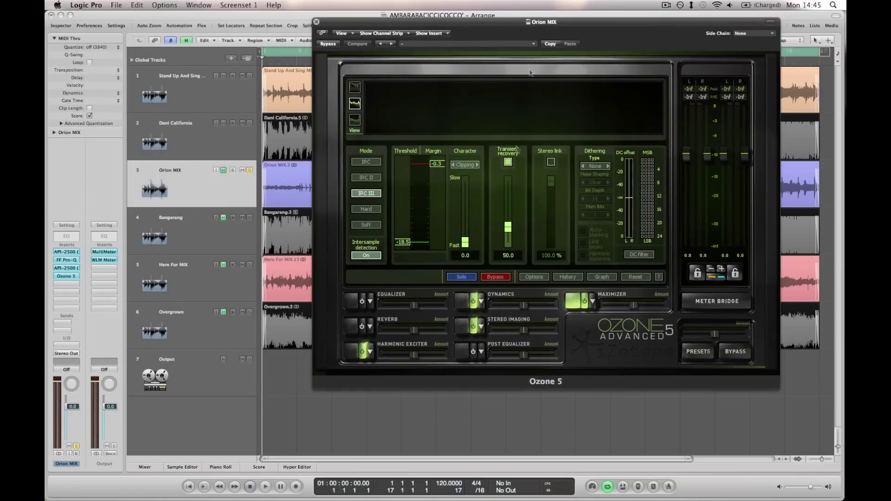
click(461, 327)
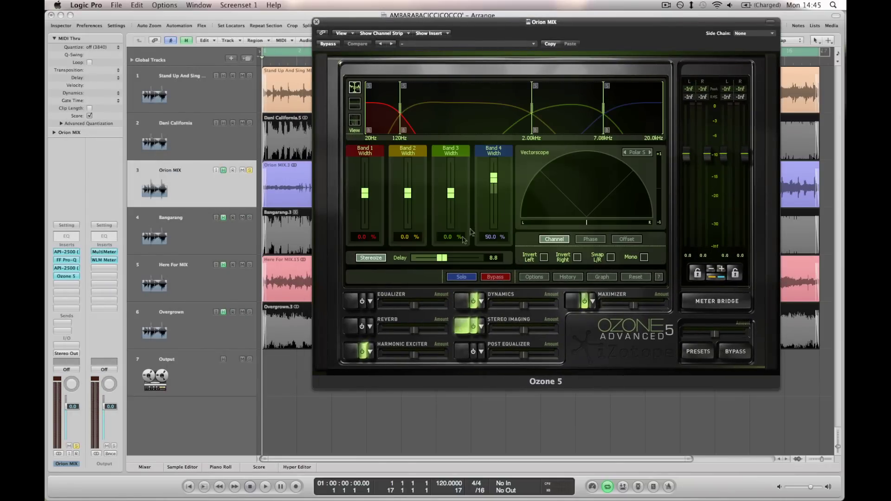
click(354, 351)
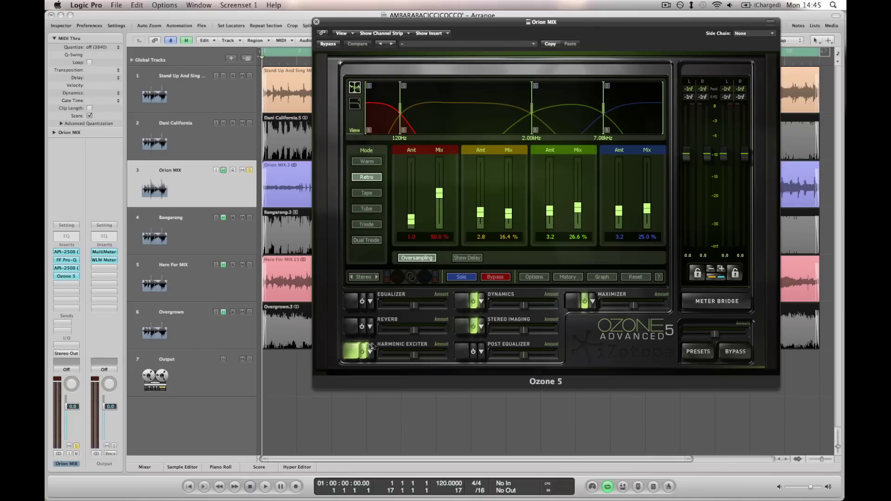
click(462, 304)
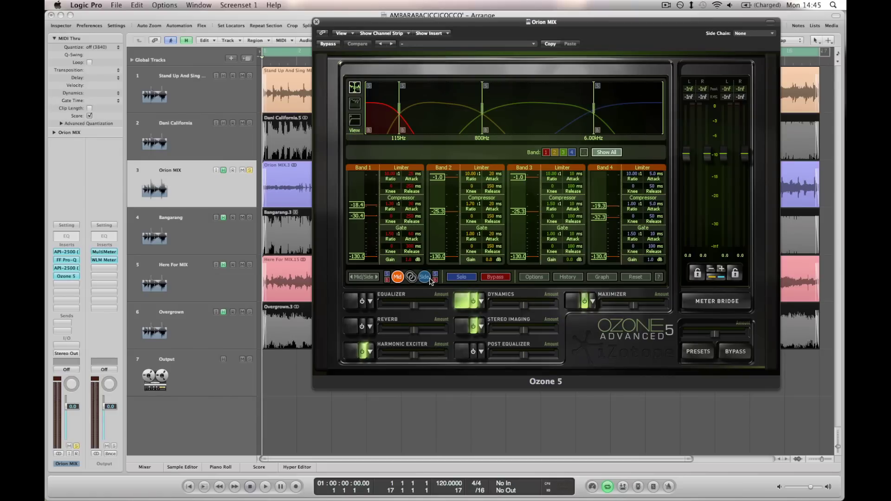
click(69, 276)
Play the soloed Orion MIX and raise the computer's output volume.
key(space)
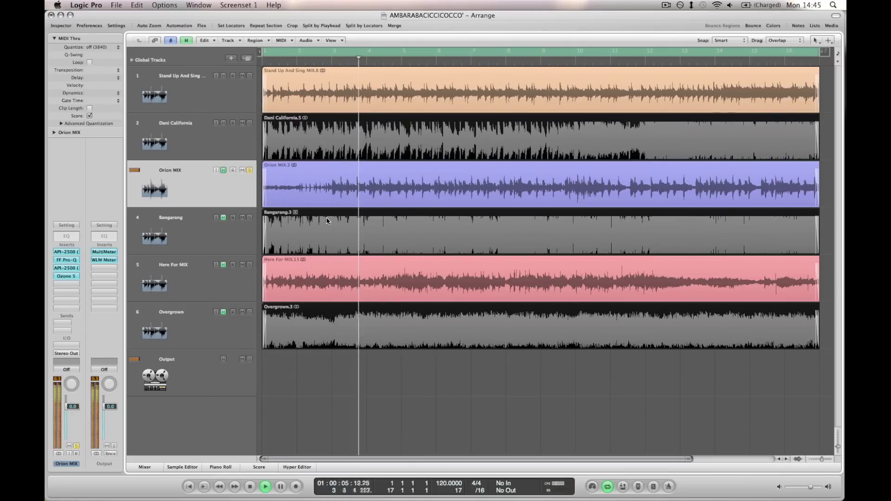
key(XF86AudioRaiseVolume)
key(XF86AudioRaiseVolume)
key(XF86AudioRaiseVolume)
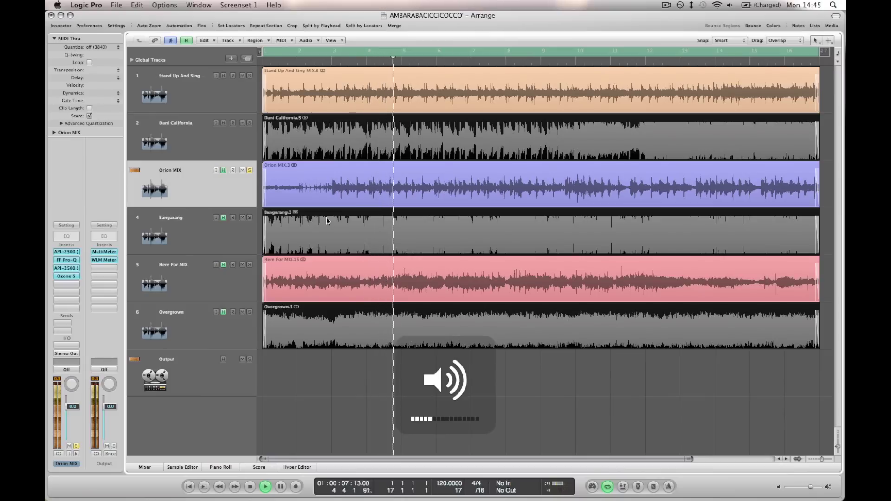
Compare the Orion MIX with the Bangarang reference by switching the solo between both tracks during playback, and stop on Bangarang.
click(250, 218)
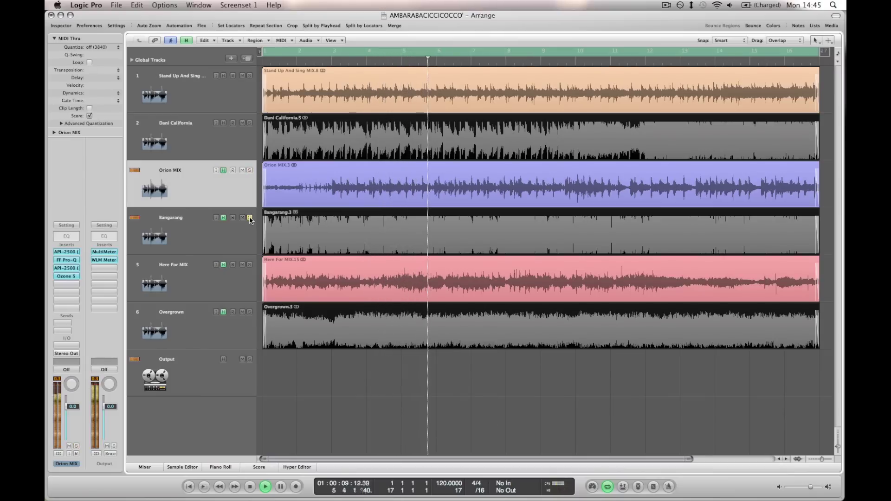
click(249, 171)
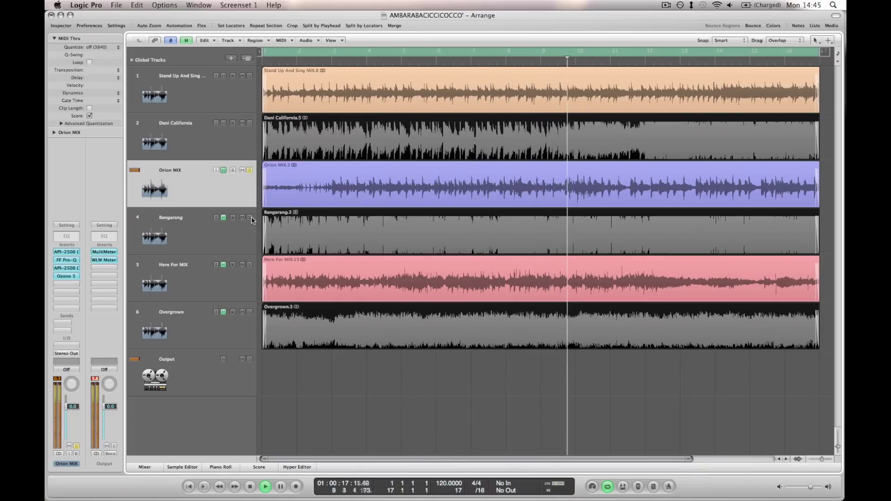
click(250, 218)
click(248, 171)
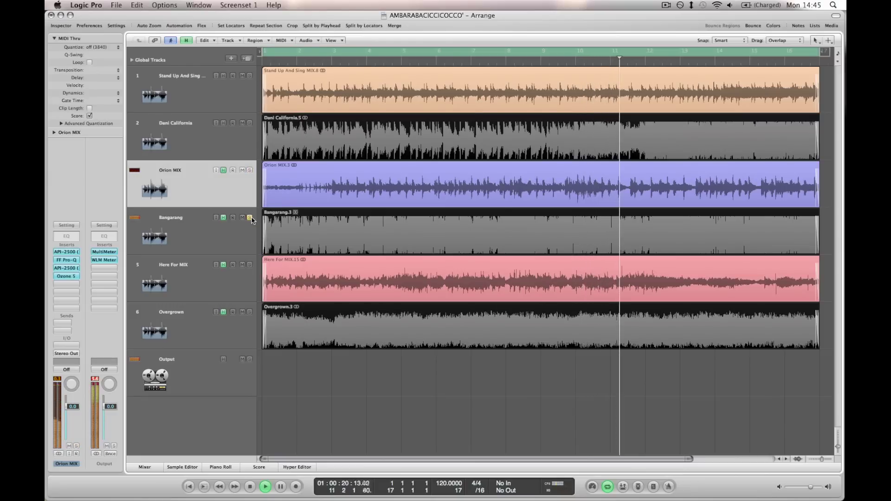
click(250, 171)
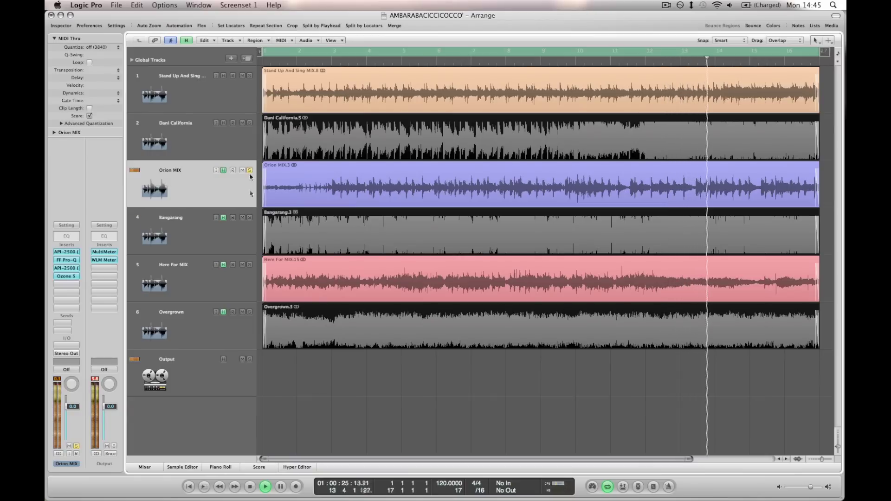
click(250, 217)
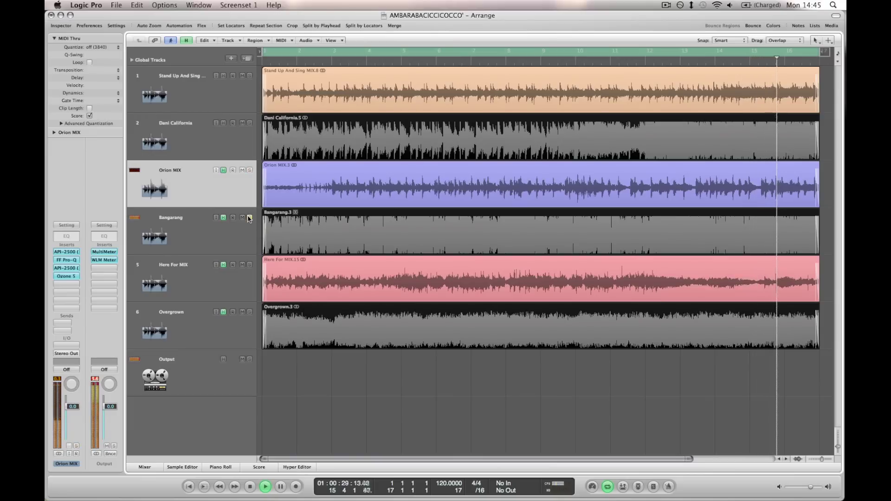
key(space)
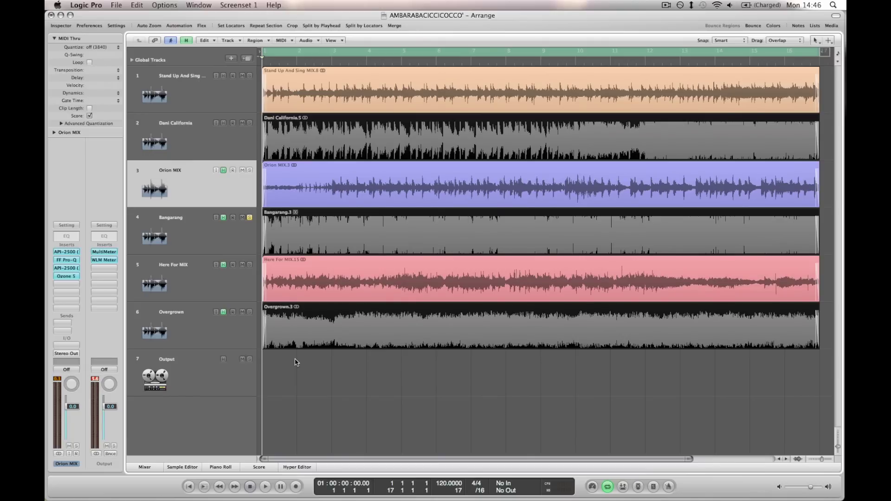
Place the WLM Meter below the tracks, compare the loudness of Orion MIX and Bangarang during playback, close the meter and return to the start.
click(110, 262)
drag(467, 347, 538, 371)
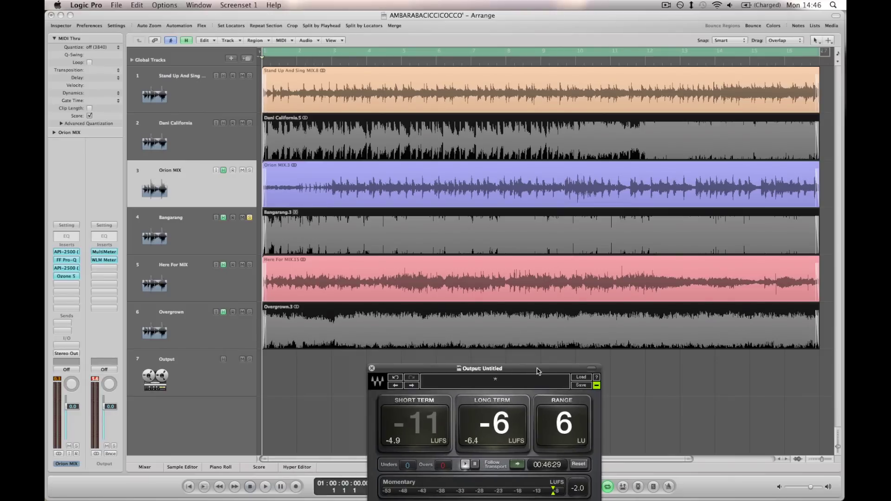
click(249, 170)
key(space)
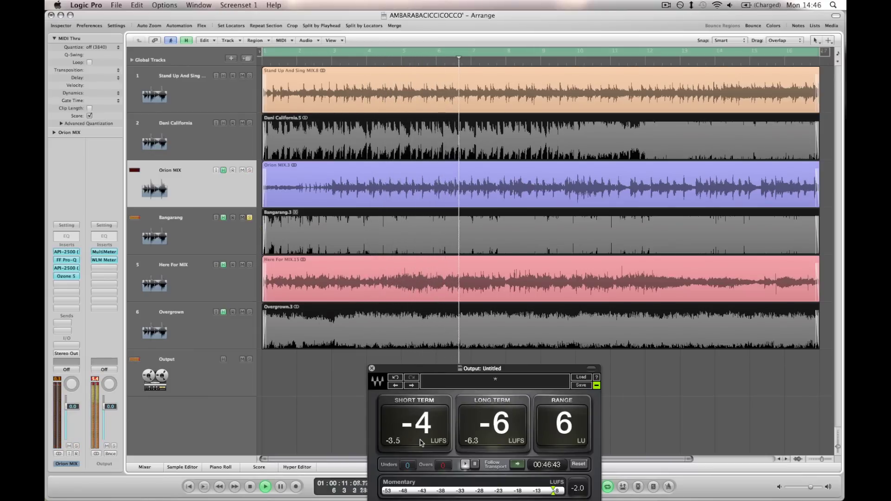
click(250, 171)
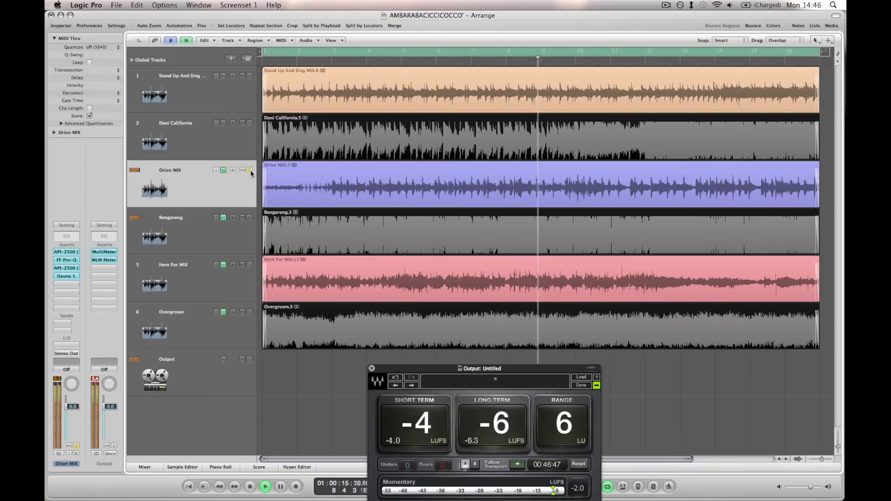
key(space)
click(371, 368)
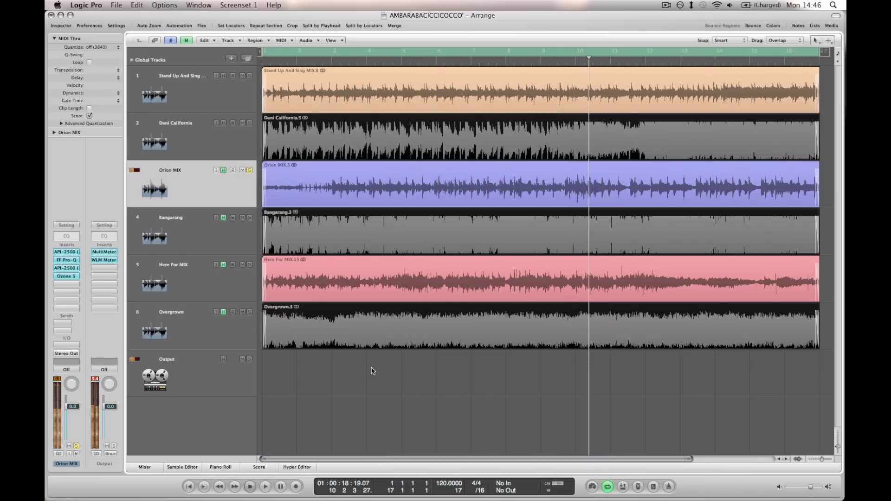
key(Return)
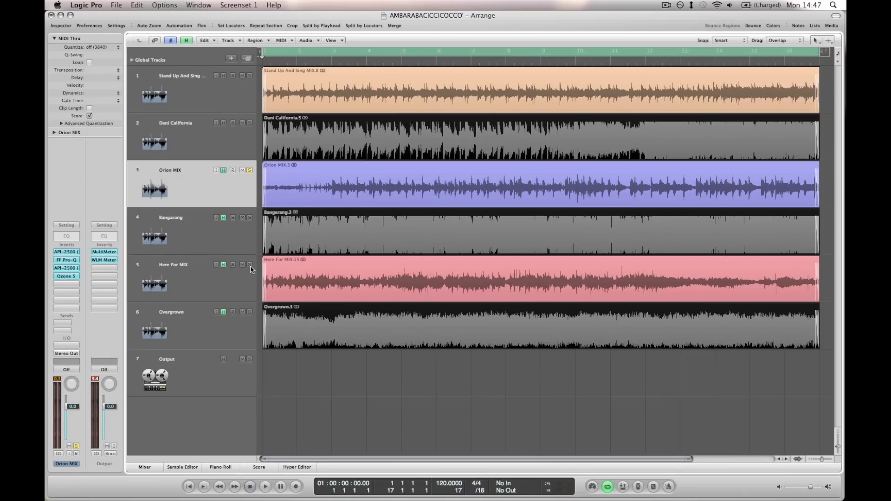
Select and solo the Here For MIX track, play it, and review its two API-2500 compressors, Pro-Q, and Ozone's Dynamics and Maximizer.
click(232, 289)
key(space)
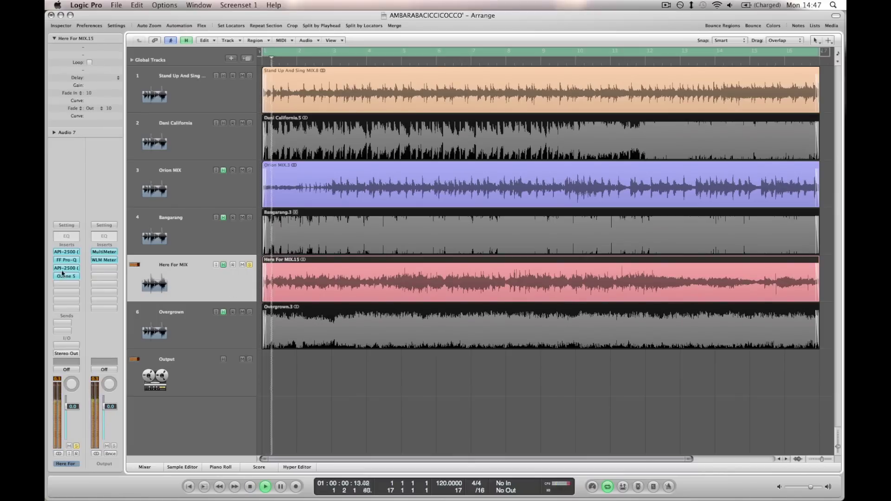
click(68, 252)
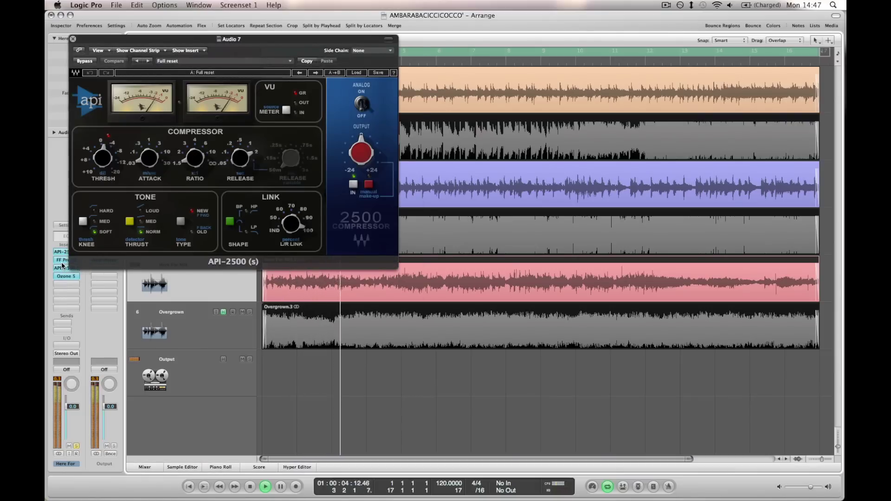
click(63, 260)
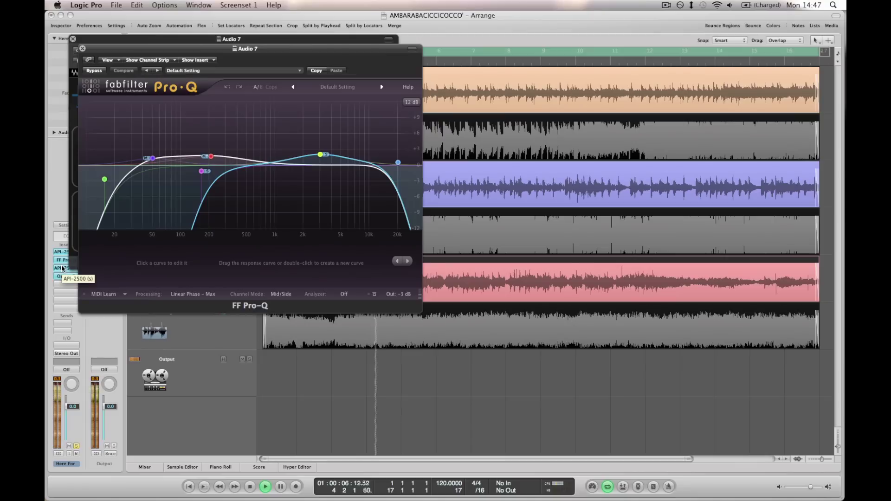
click(62, 268)
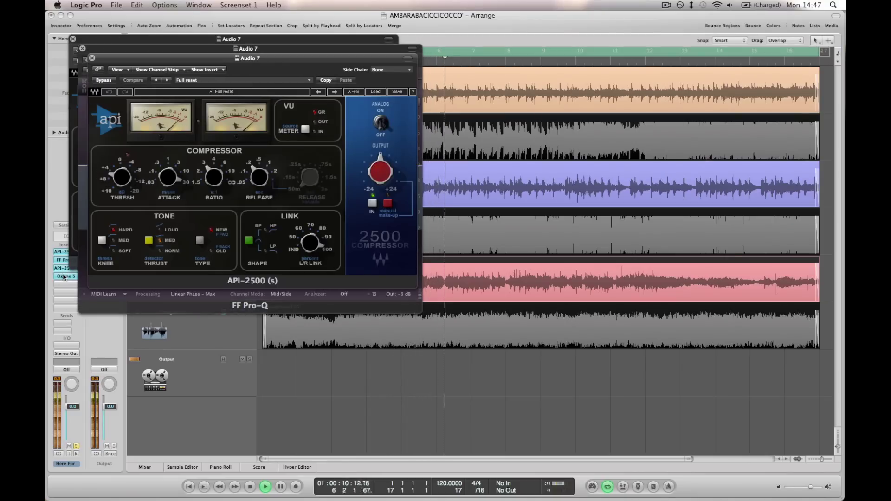
click(64, 277)
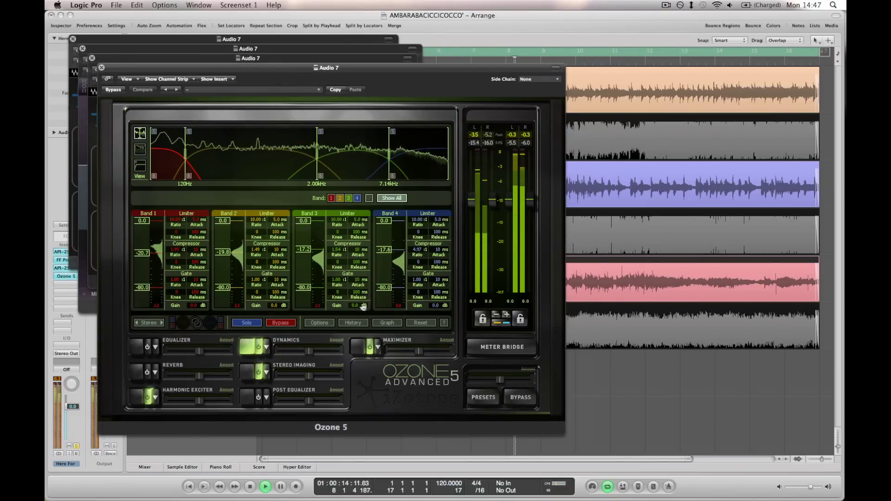
click(355, 344)
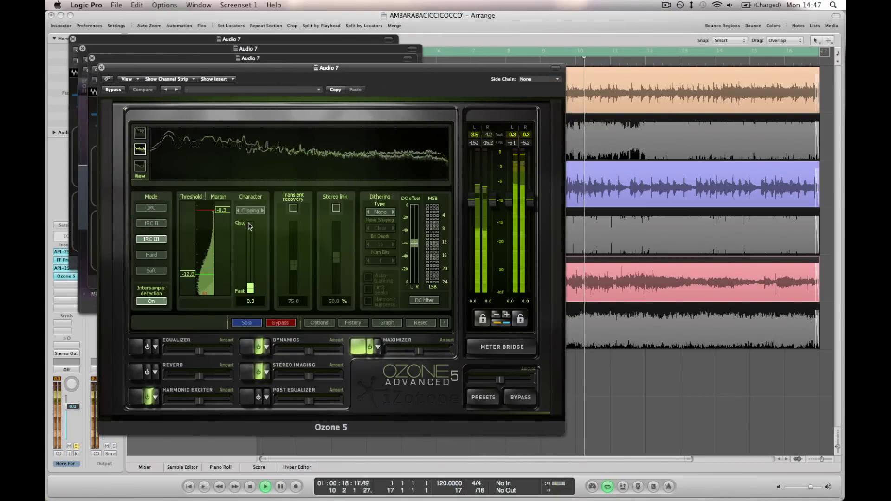
Close the Ozone, Pro-Q and both API-2500 windows of the Here For MIX track.
click(101, 67)
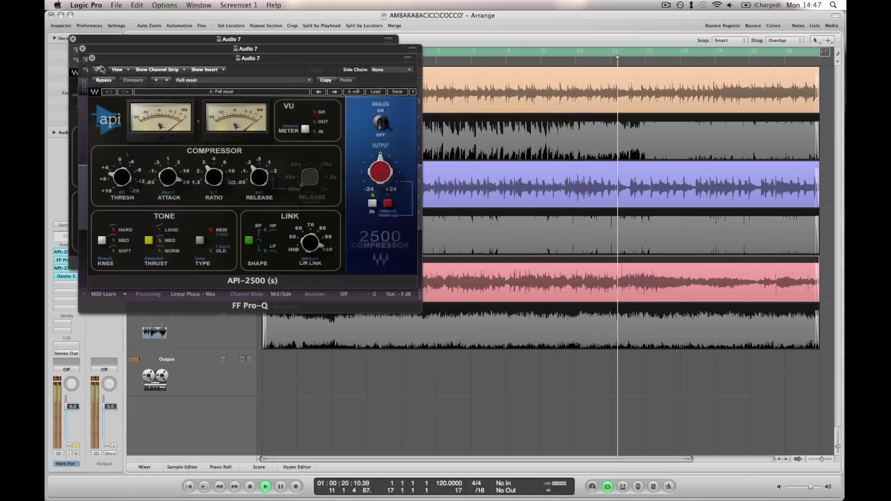
click(91, 58)
click(82, 49)
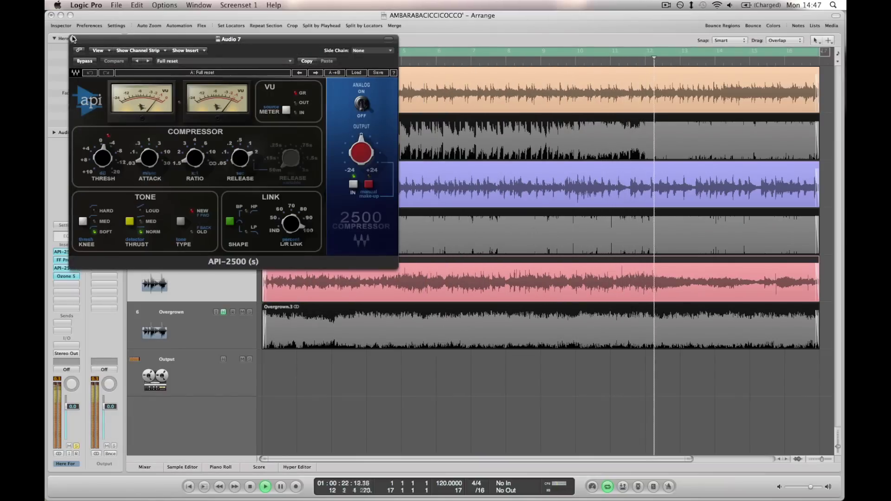
click(73, 39)
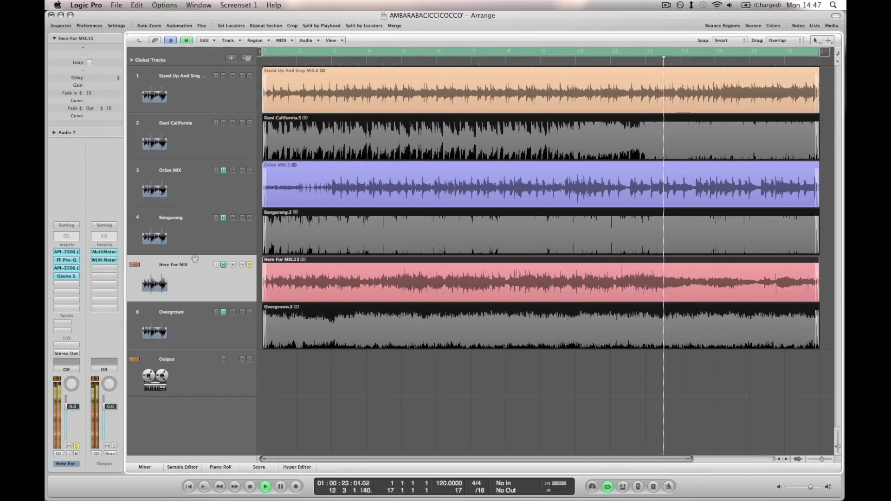
Compare Here For MIX with the Overgrown reference by switching the exclusive solo to Overgrown and back during playback.
alt+click(250, 312)
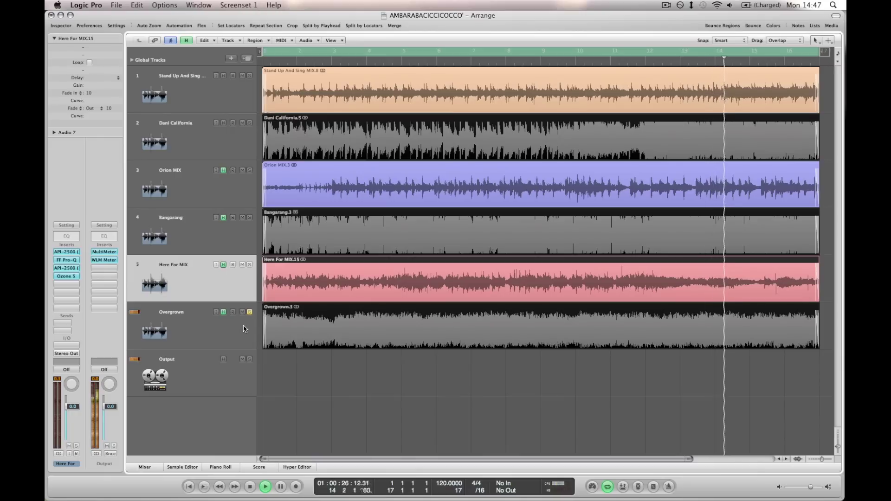
click(280, 366)
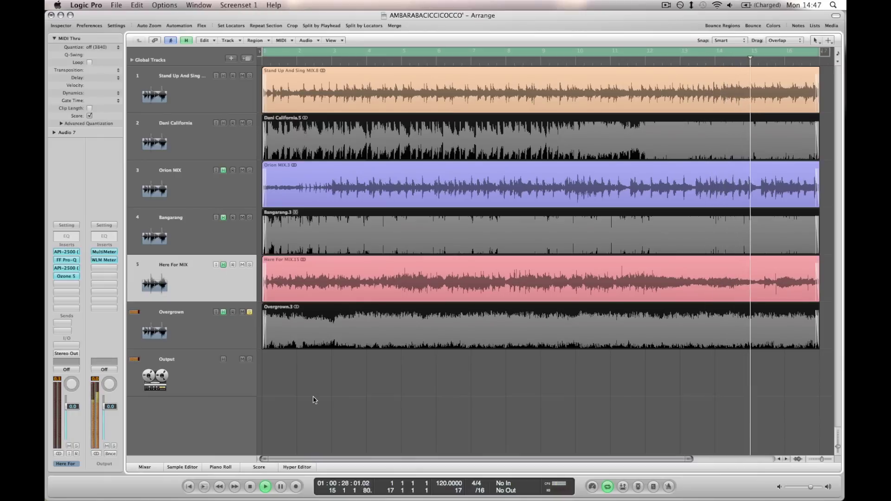
alt+click(250, 265)
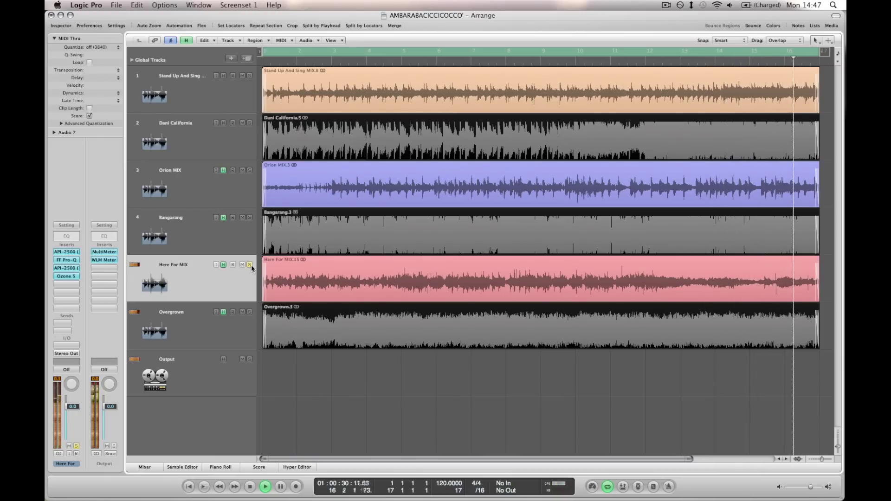
Check the Here For MIX's loudness in the WLM Meter, stop playback, return to the start and close the meter.
click(110, 260)
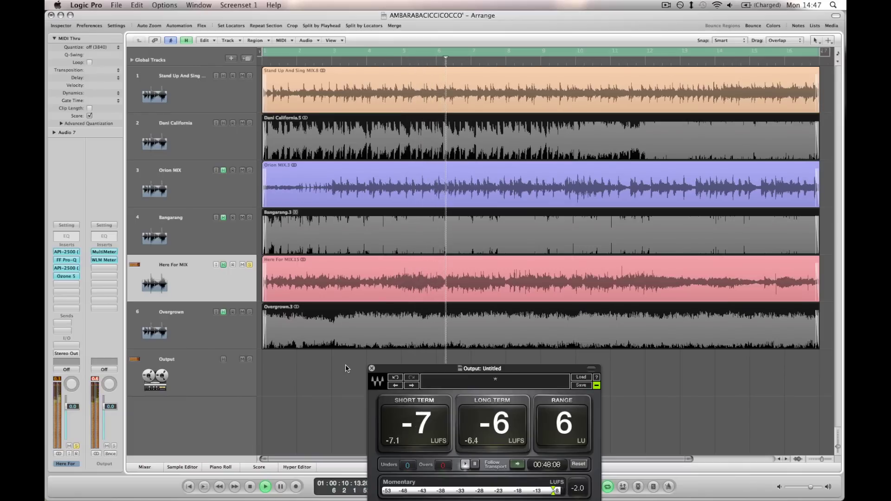
key(space)
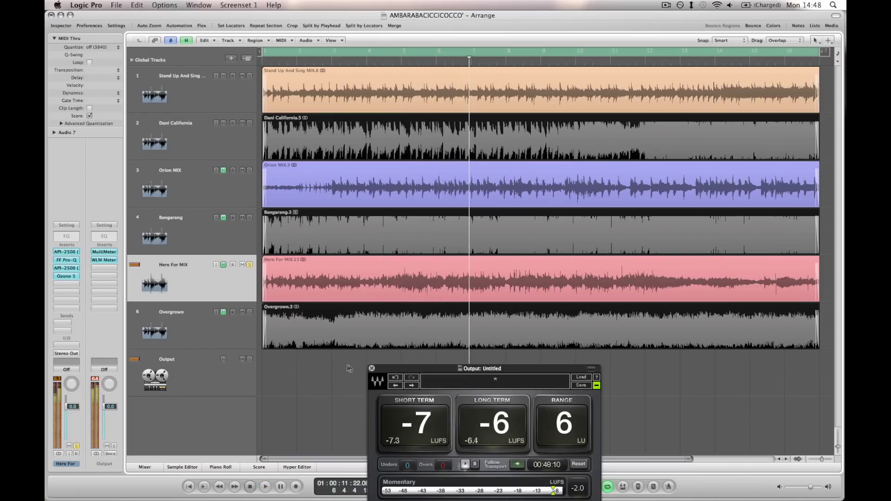
click(371, 368)
key(Return)
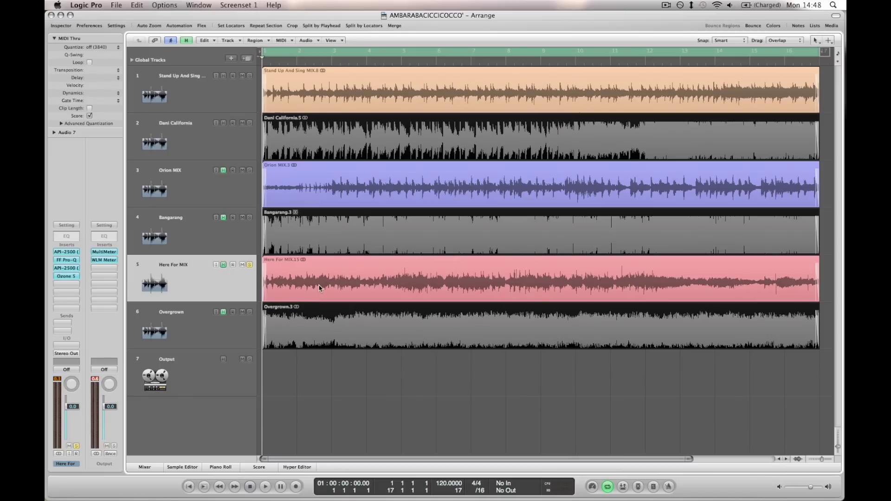
click(111, 259)
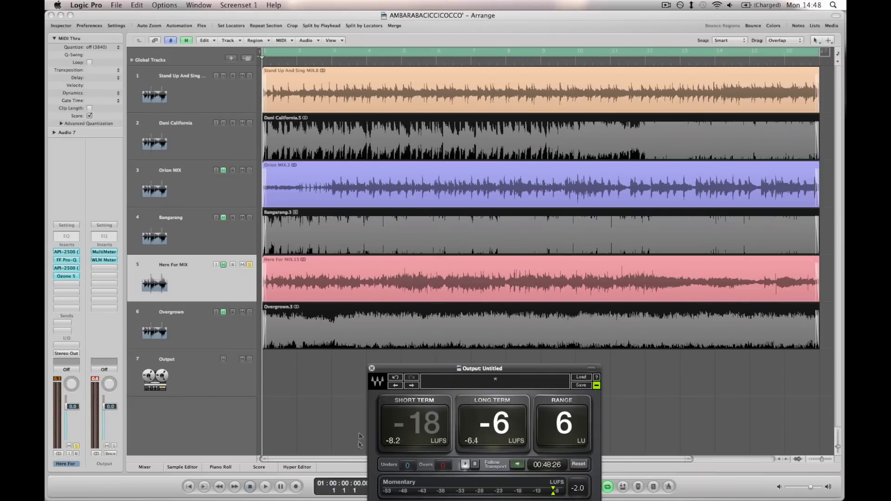
click(371, 369)
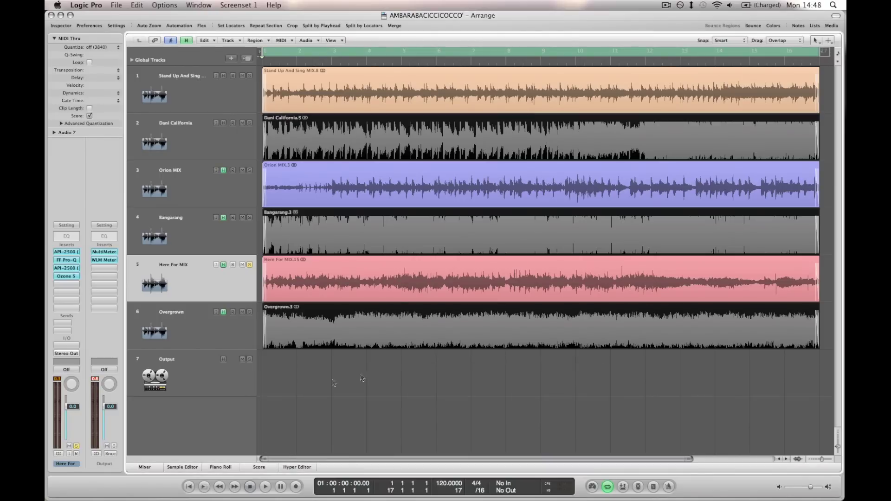